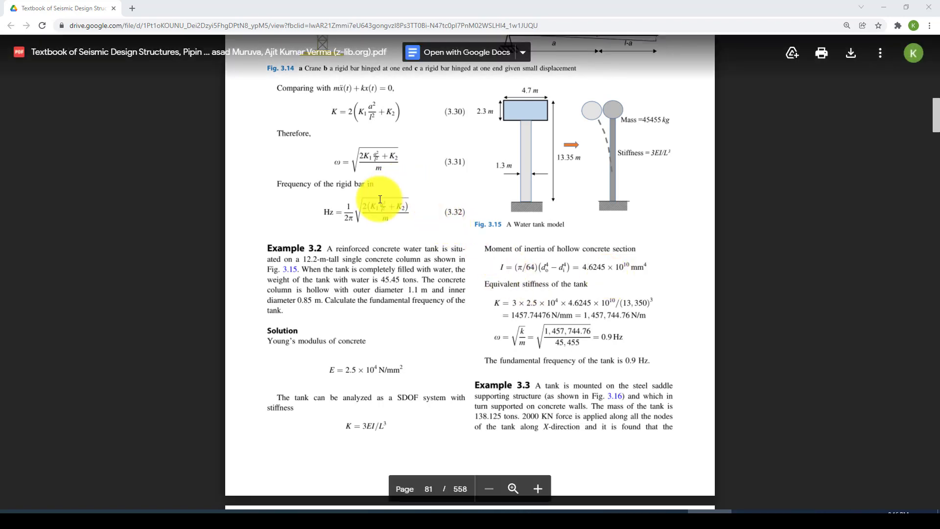
# Scroll the textbook PDF to show Example 3.2 and the water tank figure, Fig. 3.15
pyautogui.scroll(1, 338, 181)
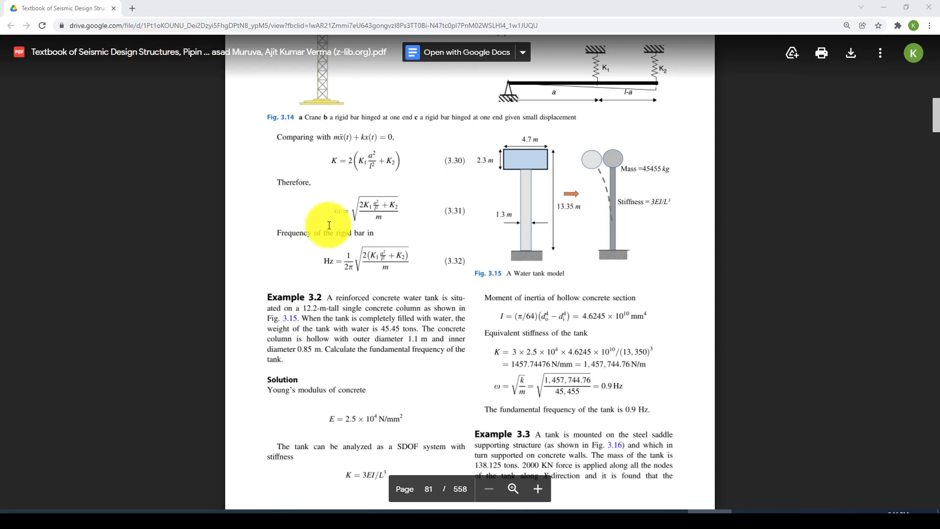
pyautogui.scroll(-1, 329, 225)
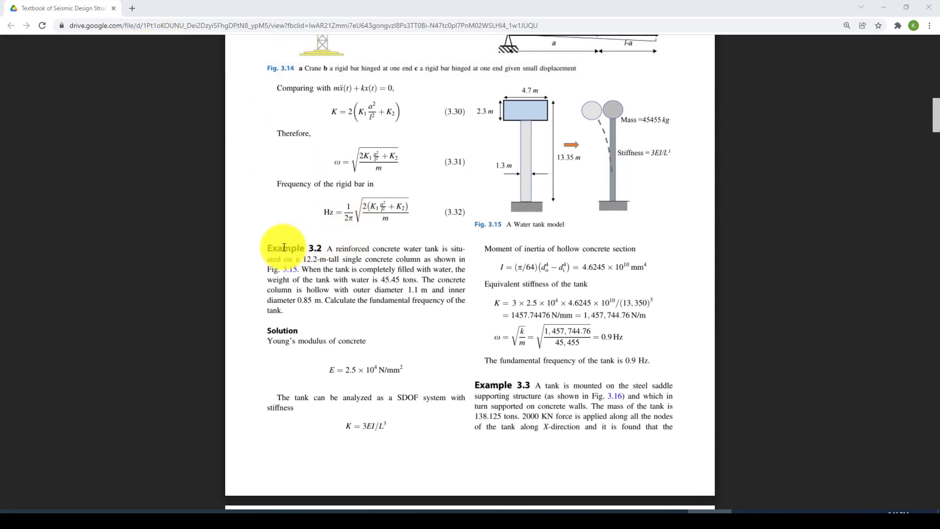
pyautogui.doubleClick(315, 248)
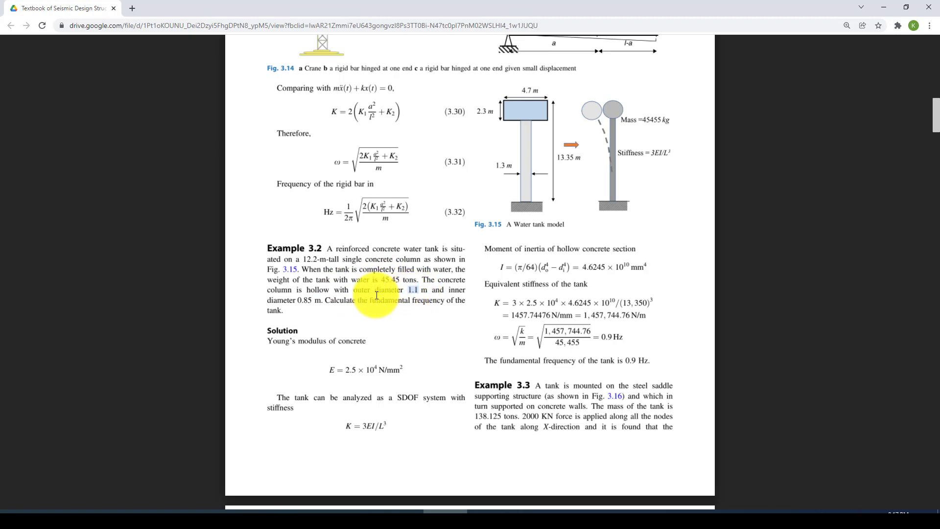
pyautogui.doubleClick(414, 290)
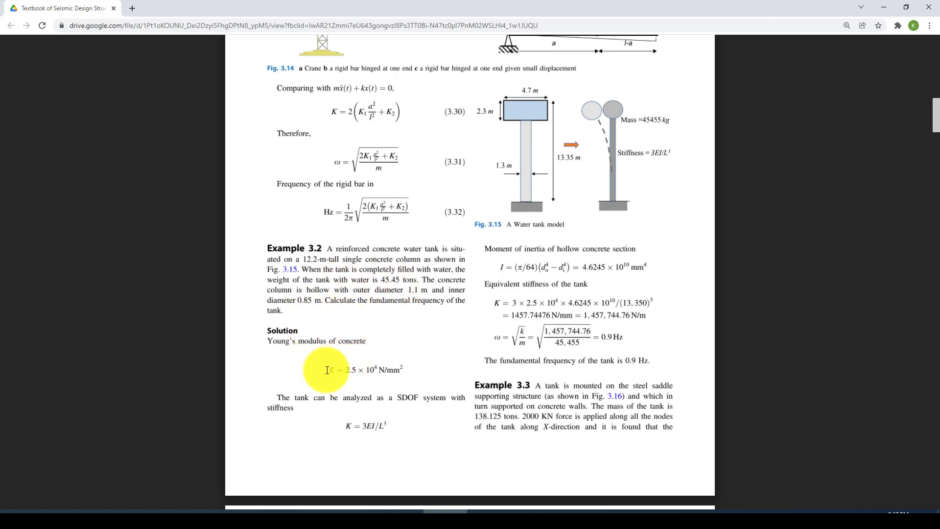
pyautogui.moveTo(320, 371); pyautogui.dragTo(354, 371)
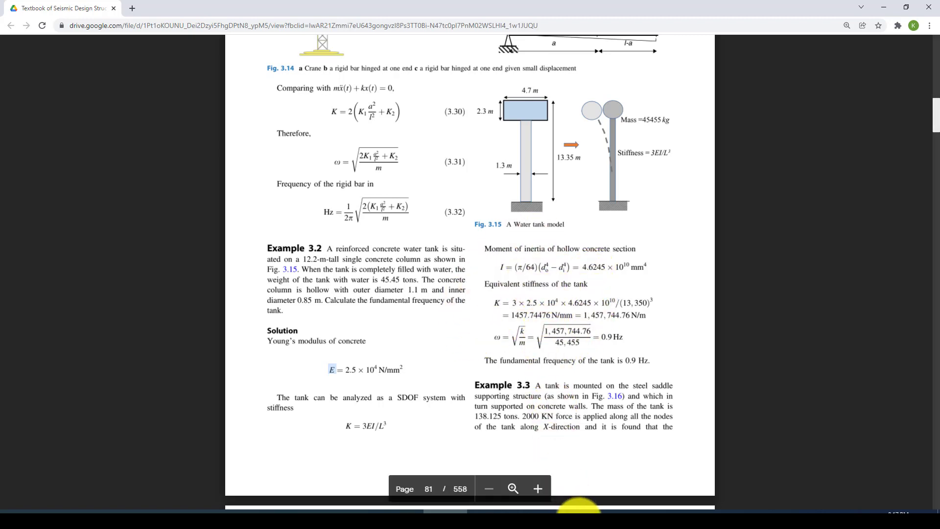
# In Abaqus, start a new 3D deformable wire part named WT
pyautogui.moveTo(577, 512)
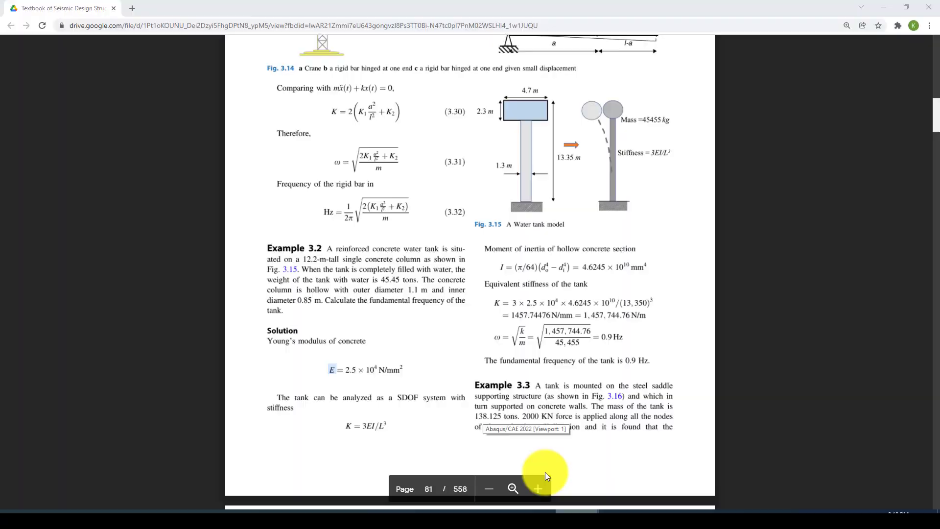
pyautogui.click(546, 473)
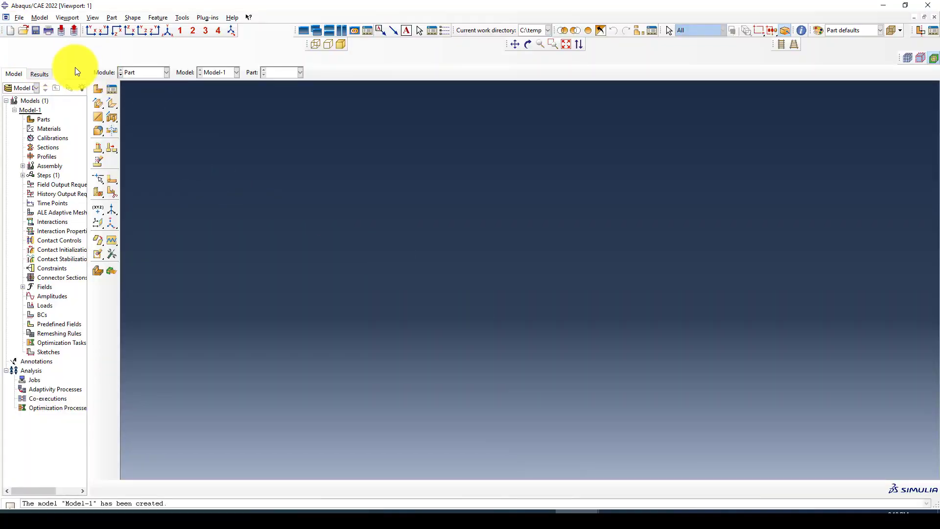
pyautogui.click(101, 89)
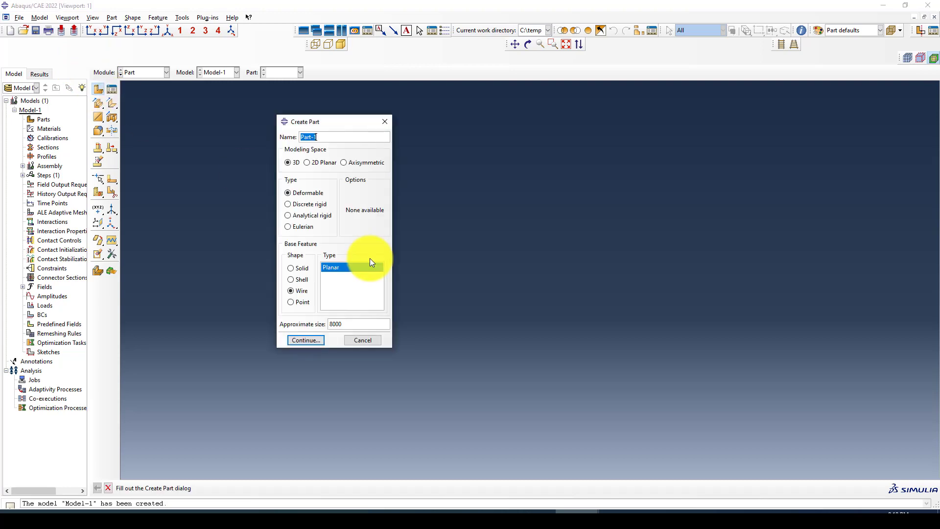
pyautogui.press('BackSpace')
pyautogui.write('WT')
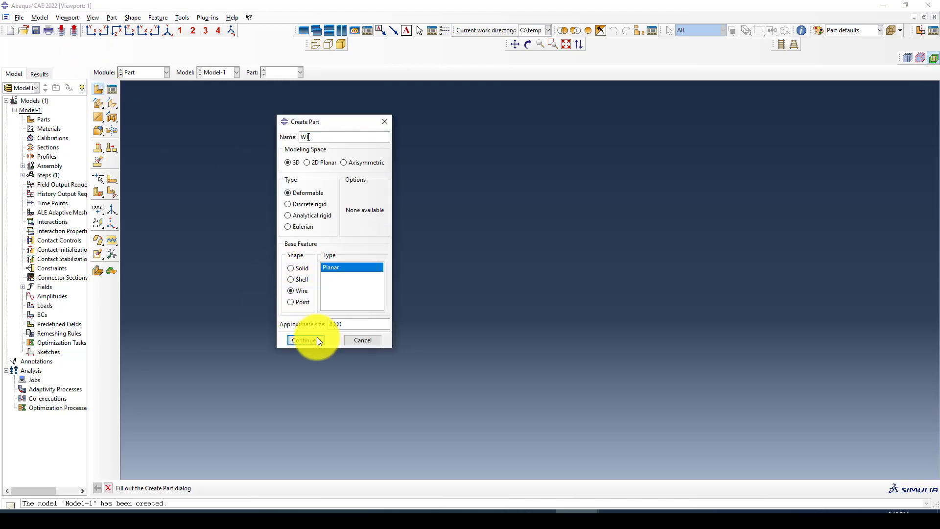
pyautogui.click(305, 340)
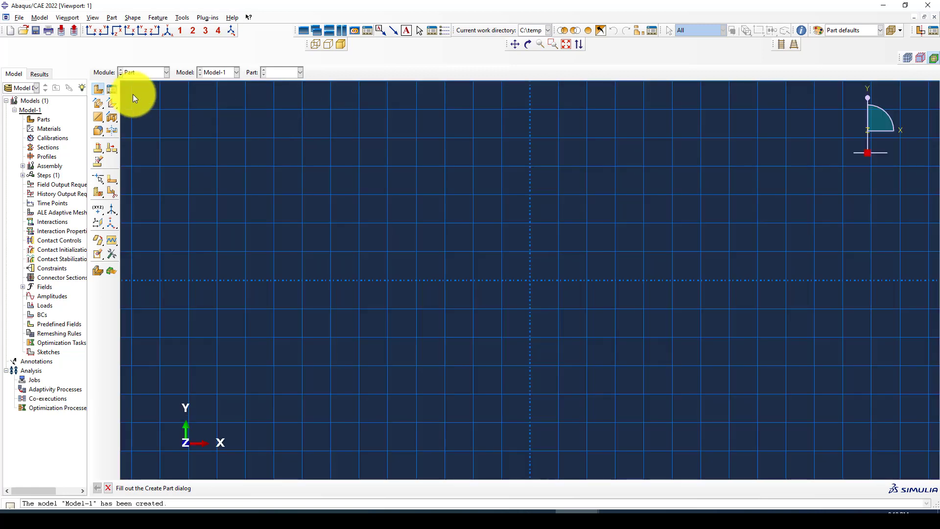
# Sketch a vertical line from 0,0 to 0,13350 and finish the WT wire
pyautogui.click(111, 92)
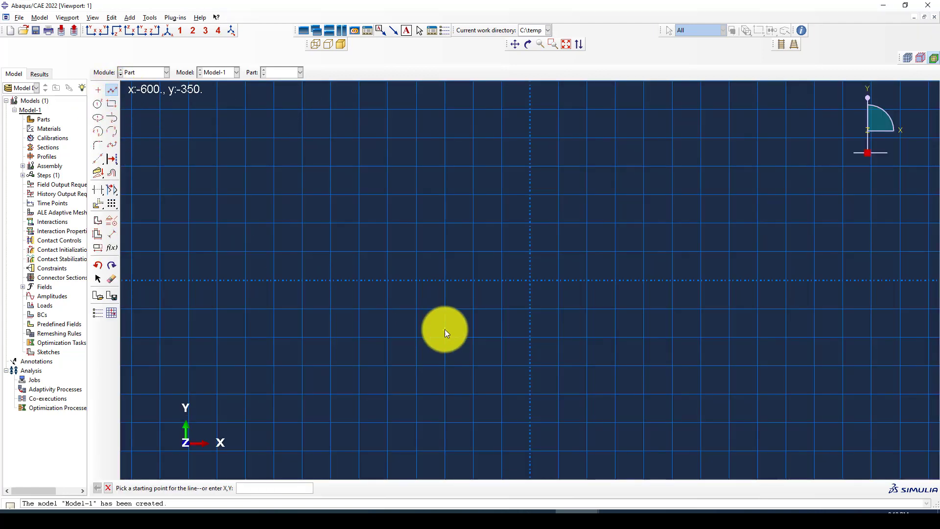
pyautogui.write('0,0')
pyautogui.press('Return')
pyautogui.write('0,13')
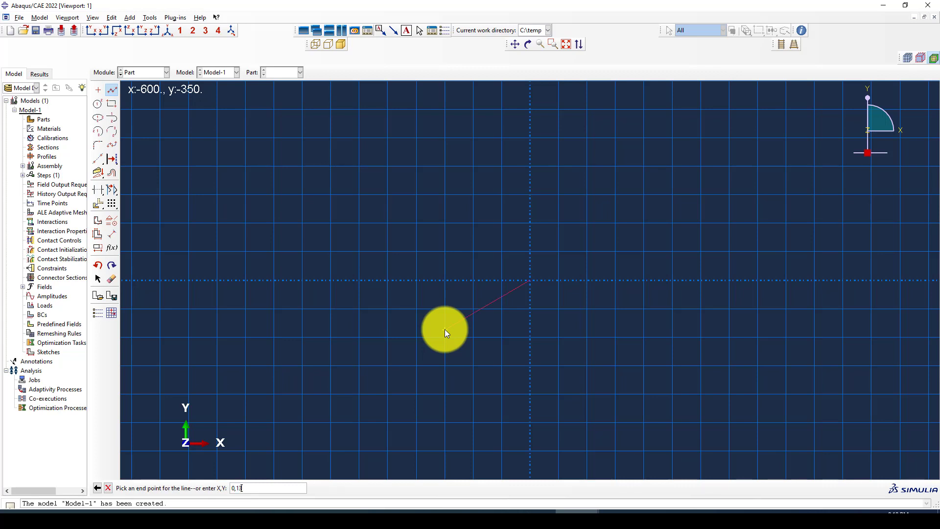
pyautogui.write('350')
pyautogui.press('Return')
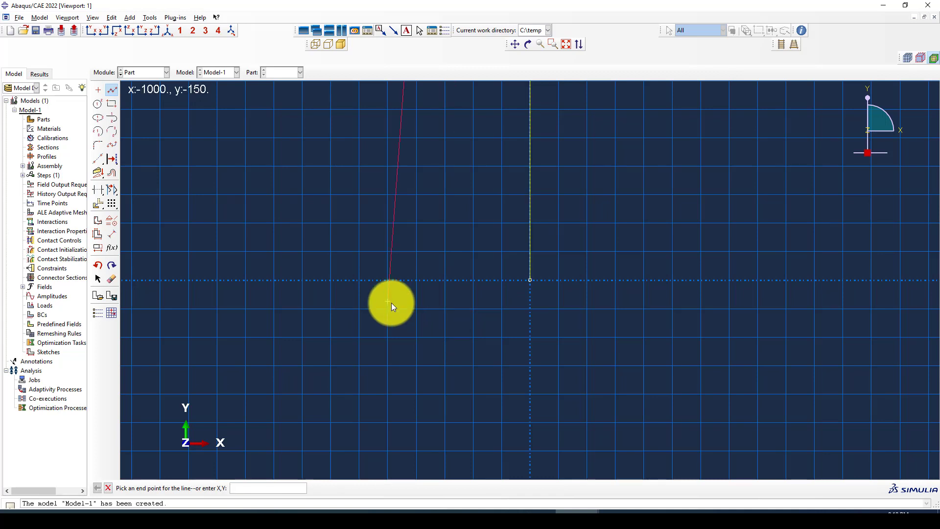
pyautogui.press('Return')
pyautogui.click(471, 271)
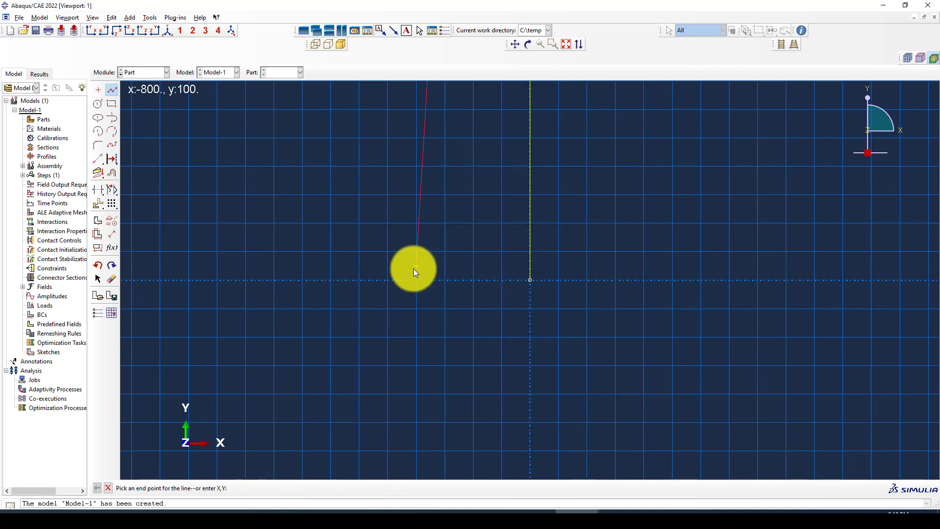
pyautogui.press('Escape')
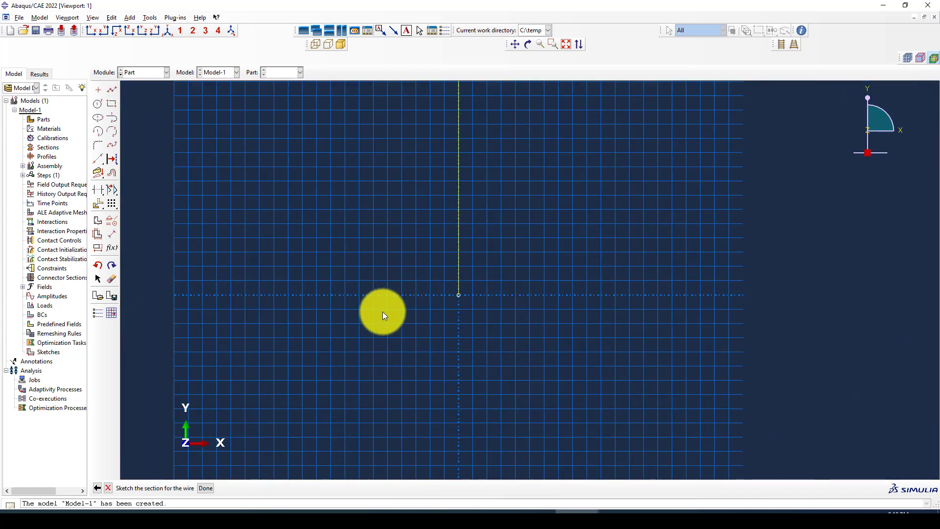
pyautogui.middleClick(383, 312)
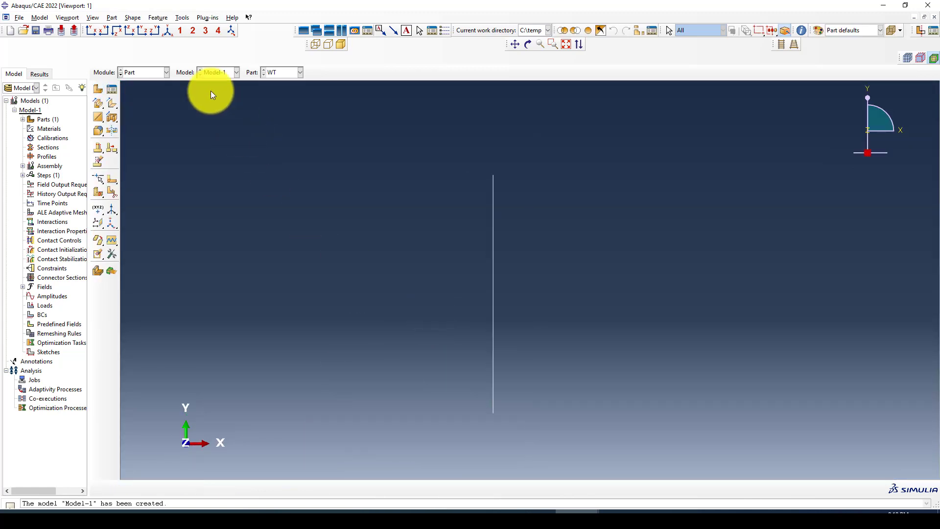
# In the Property module, create a new material with Mechanical Elastic behaviour
pyautogui.click(153, 74)
pyautogui.click(136, 92)
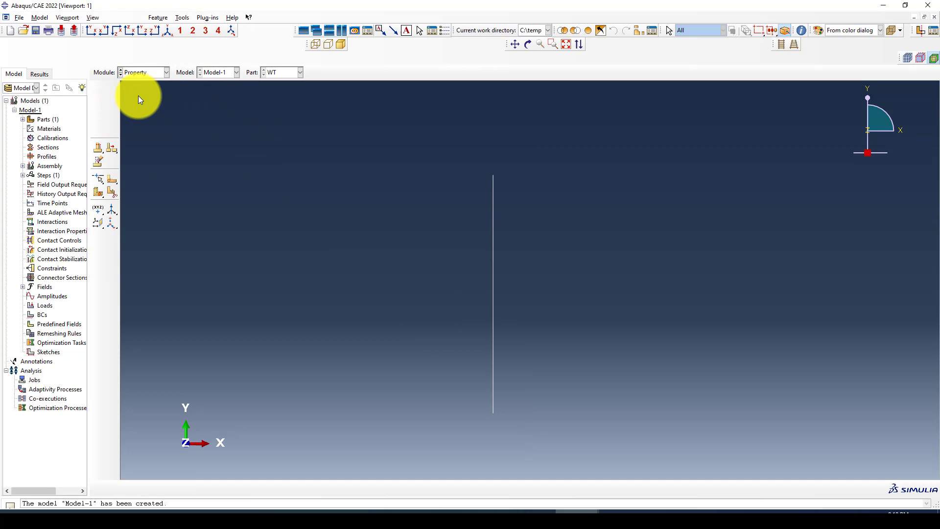
pyautogui.click(113, 89)
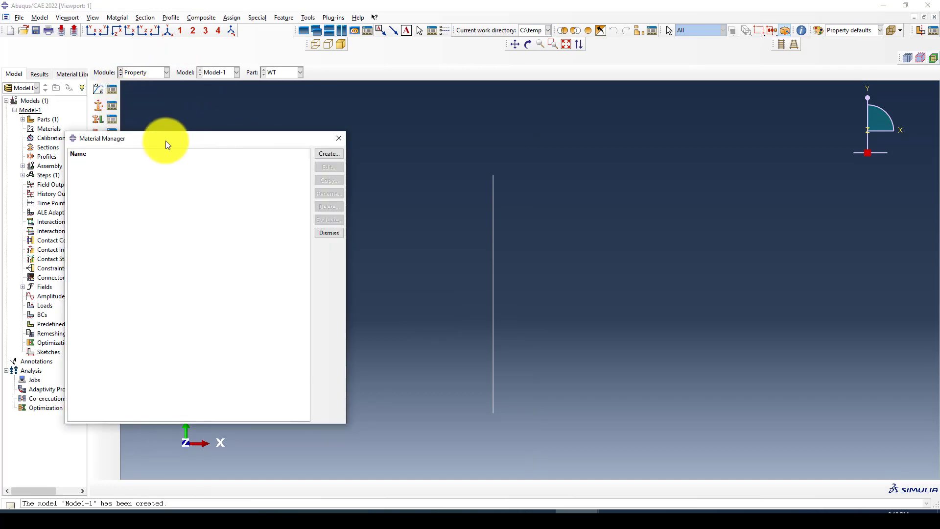
pyautogui.click(342, 160)
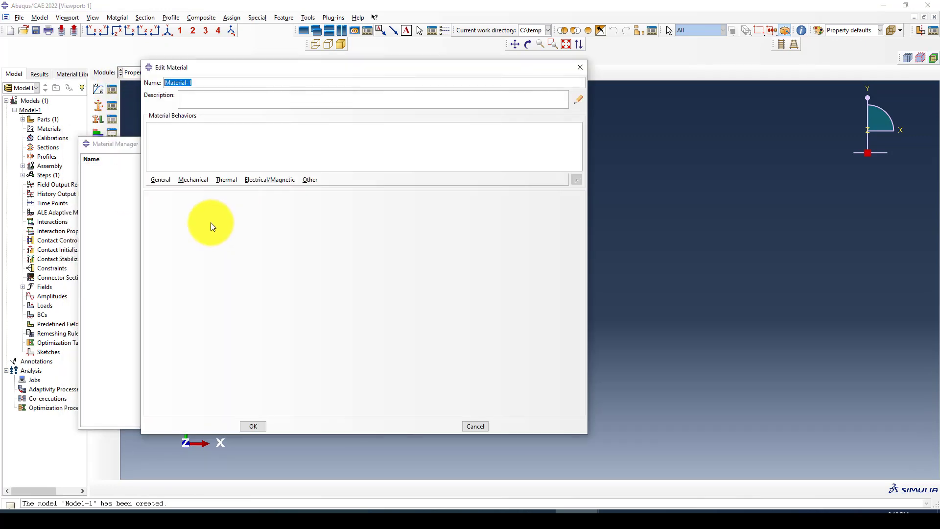
pyautogui.click(189, 179)
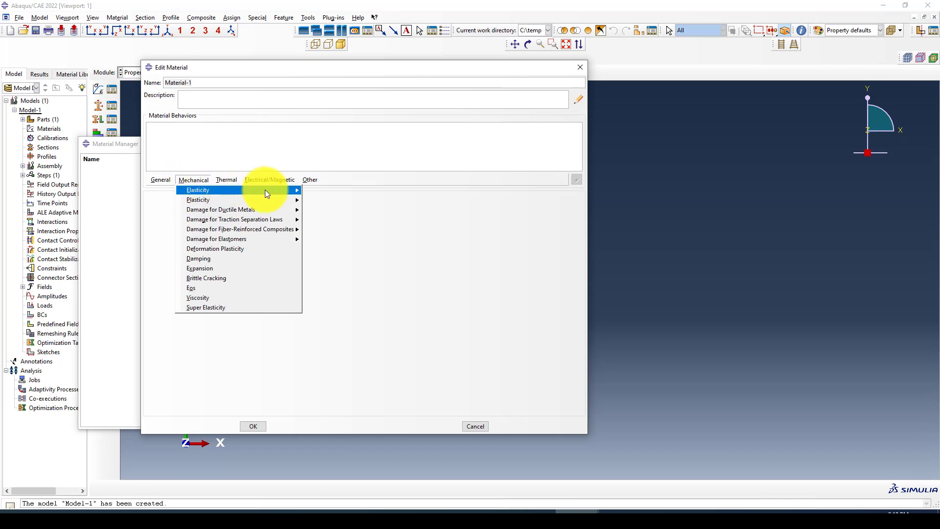
pyautogui.moveTo(266, 189)
pyautogui.click(328, 192)
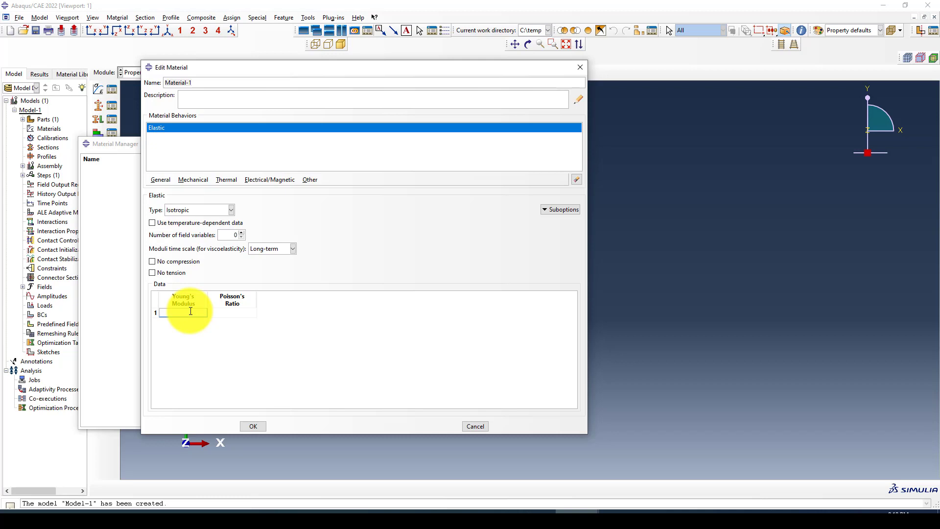
# Enter Young's modulus 2.5e4 and Poisson's ratio 0.2, then save Material-1
pyautogui.click(189, 313)
pyautogui.write('2')
pyautogui.write('.')
pyautogui.write('5e')
pyautogui.write('1')
pyautogui.click(229, 314)
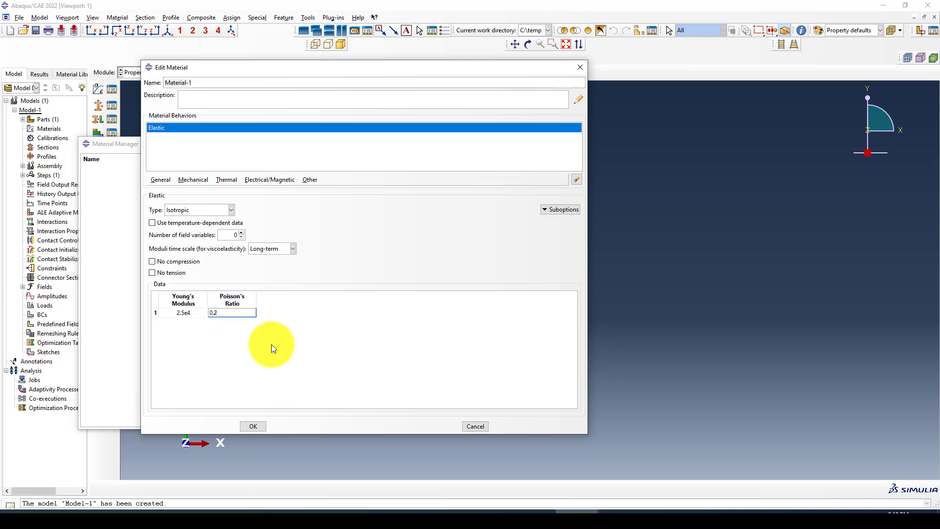
pyautogui.click(252, 425)
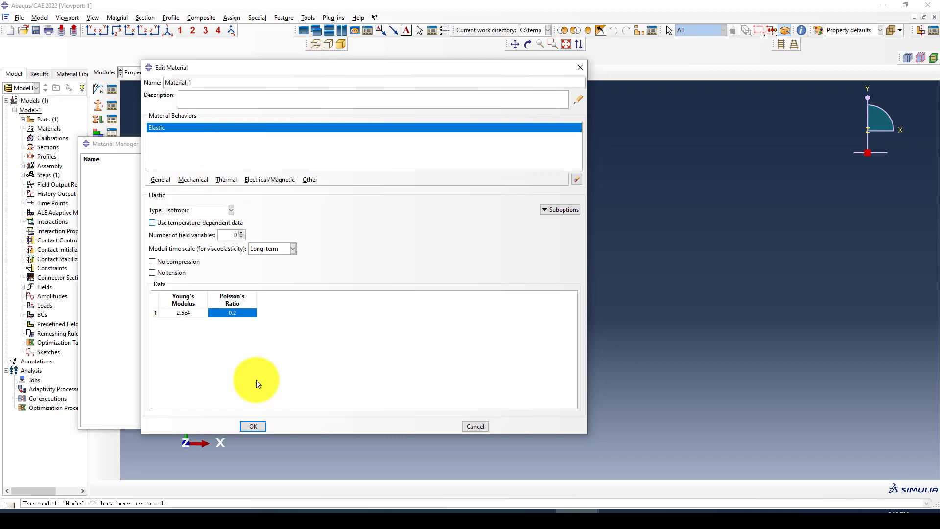
pyautogui.click(252, 426)
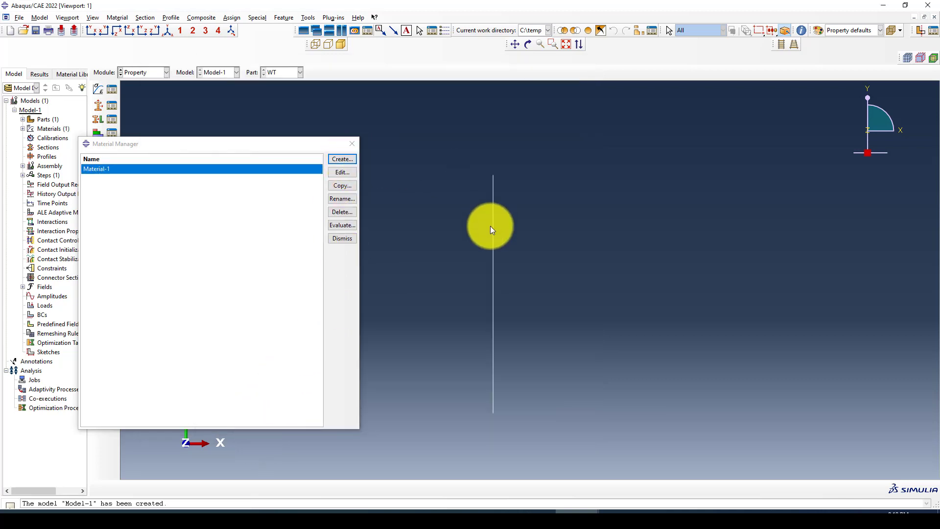
# Create a Pipe beam profile named Pipe with radius 550 and wall thickness 125
pyautogui.scroll(1, 482, 257)
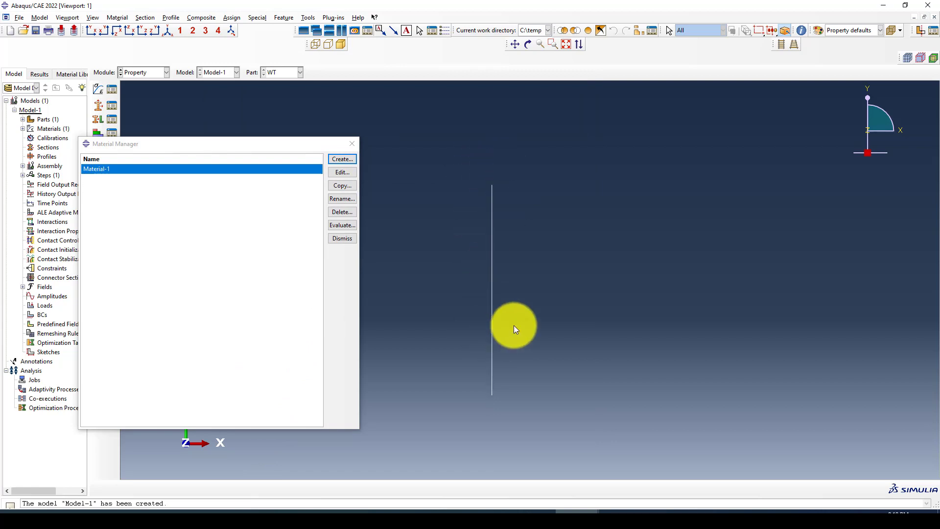
pyautogui.click(352, 145)
pyautogui.click(99, 163)
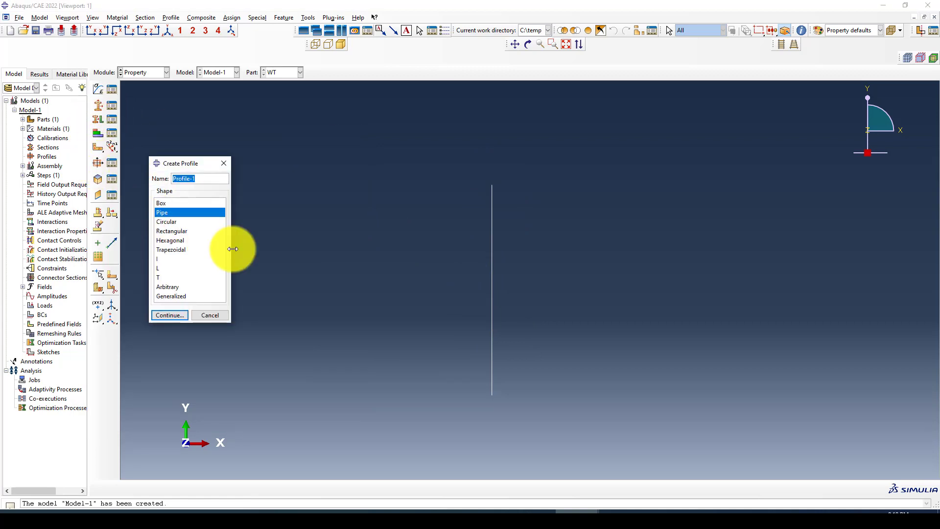
pyautogui.write('Pipe')
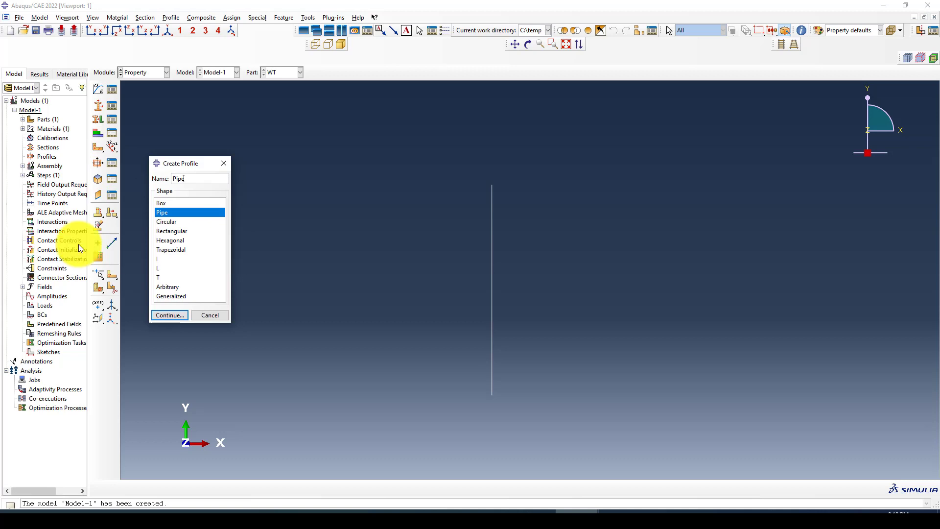
pyautogui.click(165, 313)
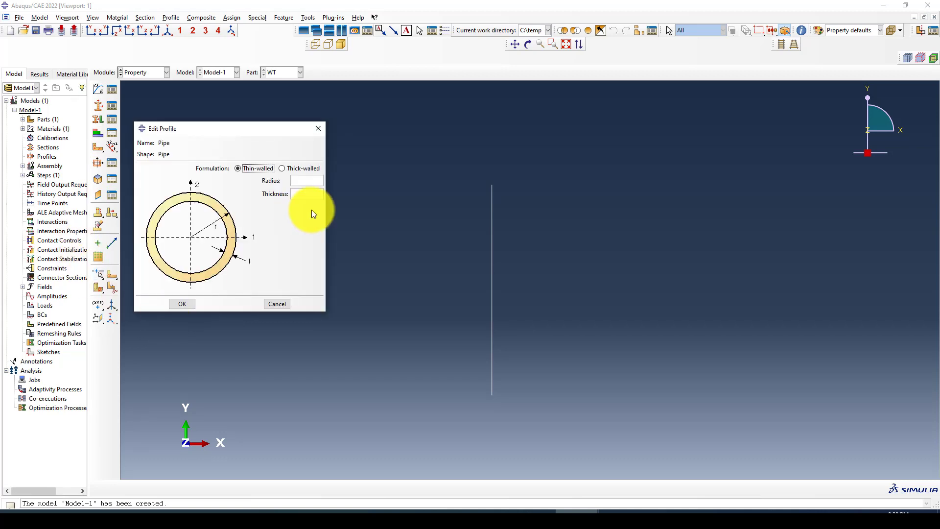
pyautogui.click(310, 182)
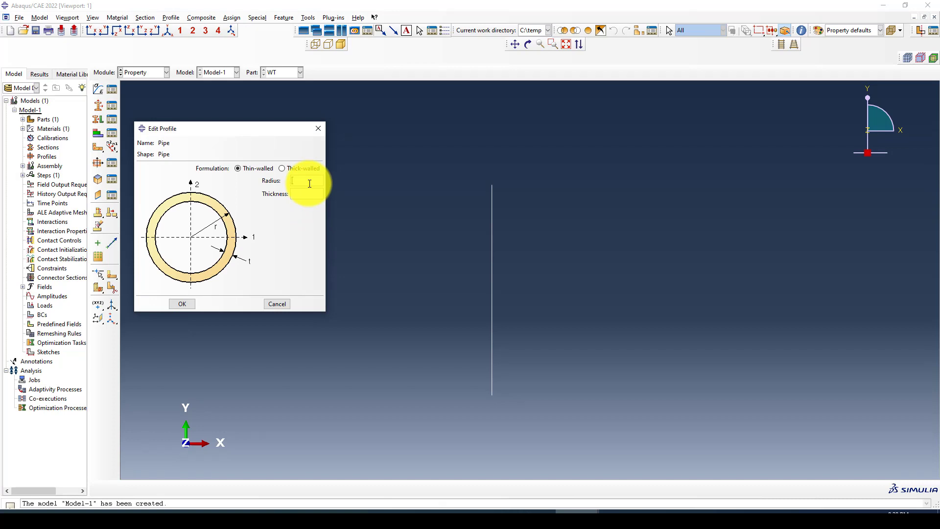
pyautogui.write('550')
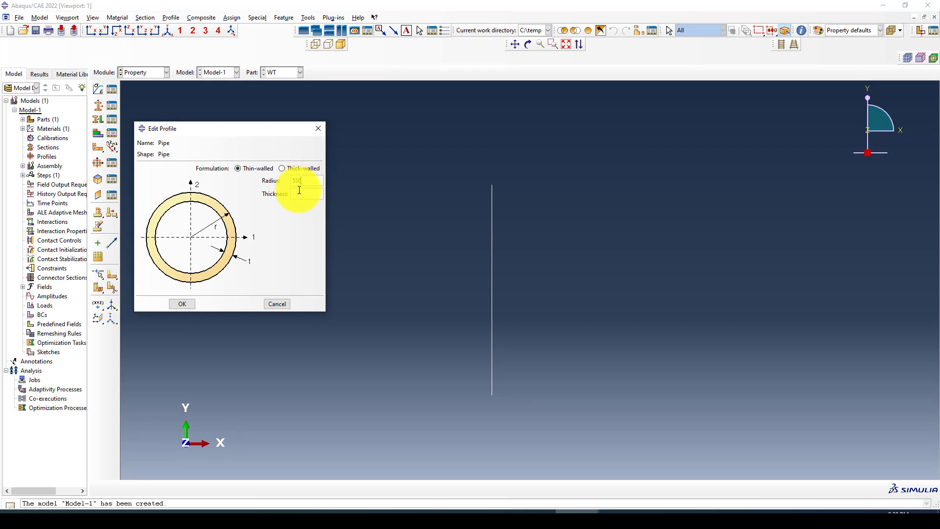
pyautogui.click(300, 192)
pyautogui.write('2.')
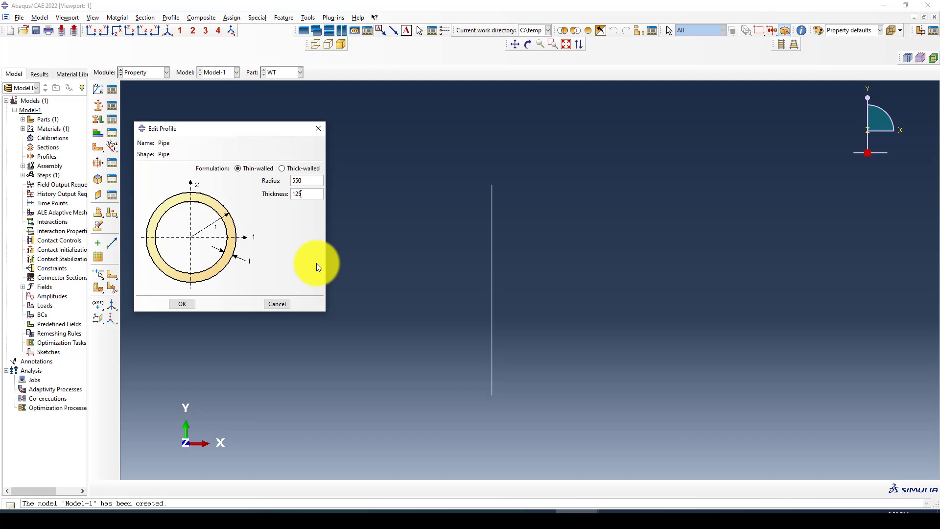
pyautogui.click(182, 304)
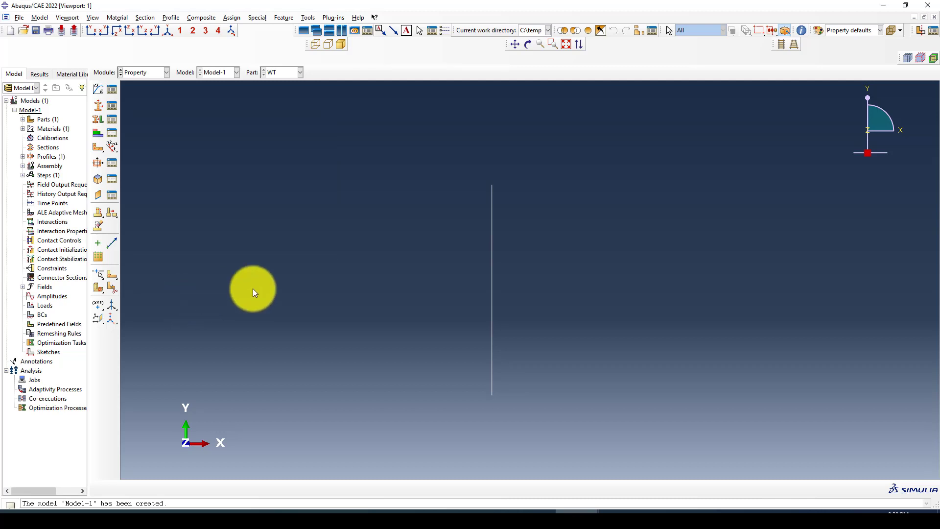
# Create beam section Column using the Pipe profile and Material-1
pyautogui.click(99, 108)
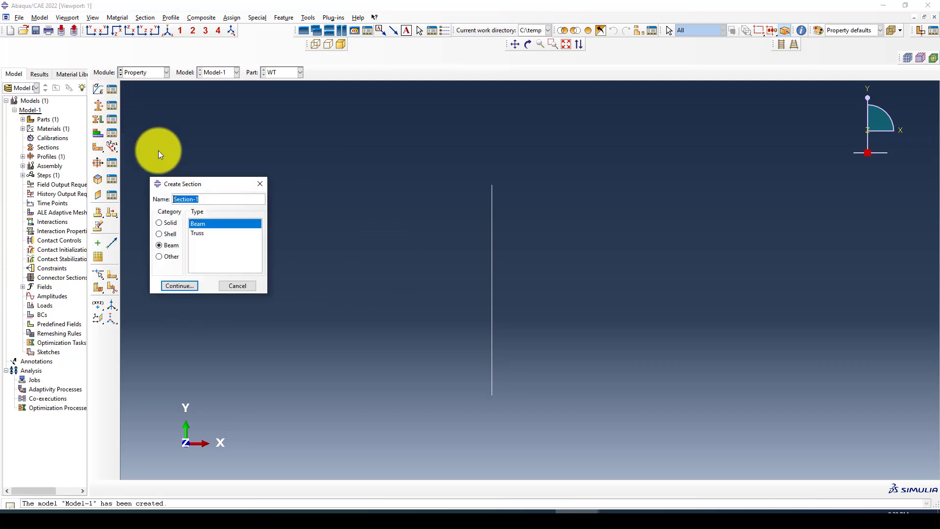
pyautogui.write('Pipe')
pyautogui.press('BackSpace')
pyautogui.press('BackSpace')
pyautogui.press('BackSpace')
pyautogui.press('BackSpace')
pyautogui.write('Column')
pyautogui.click(188, 286)
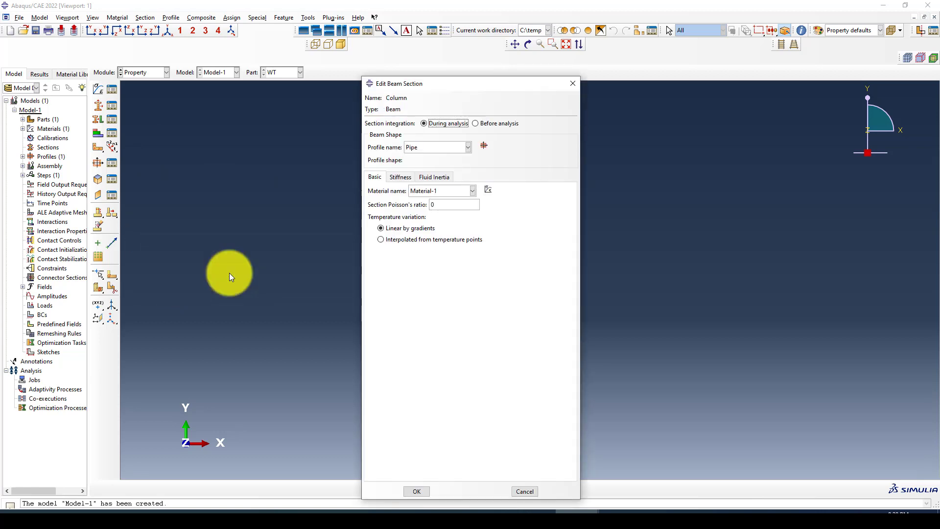
pyautogui.click(416, 491)
# Assign section Column to the vertical WT column line
pyautogui.click(95, 120)
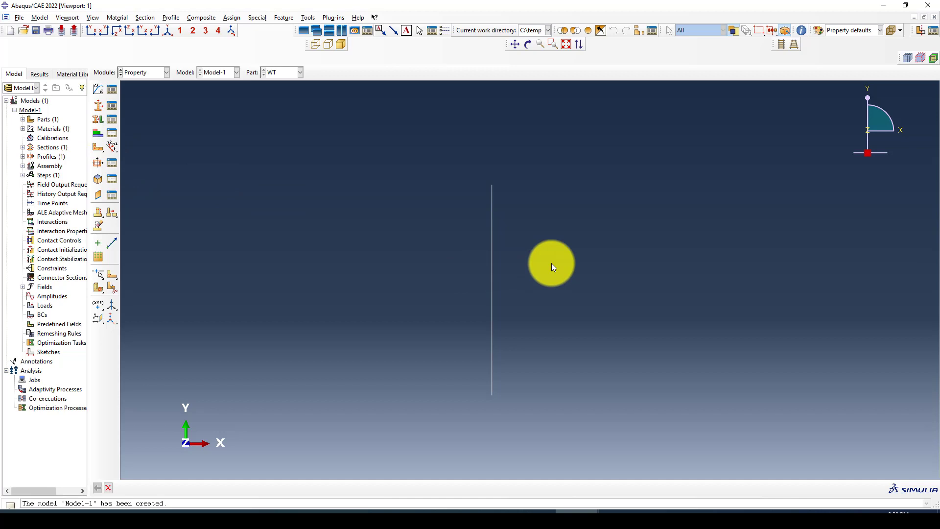
pyautogui.click(491, 269)
pyautogui.middleClick(342, 275)
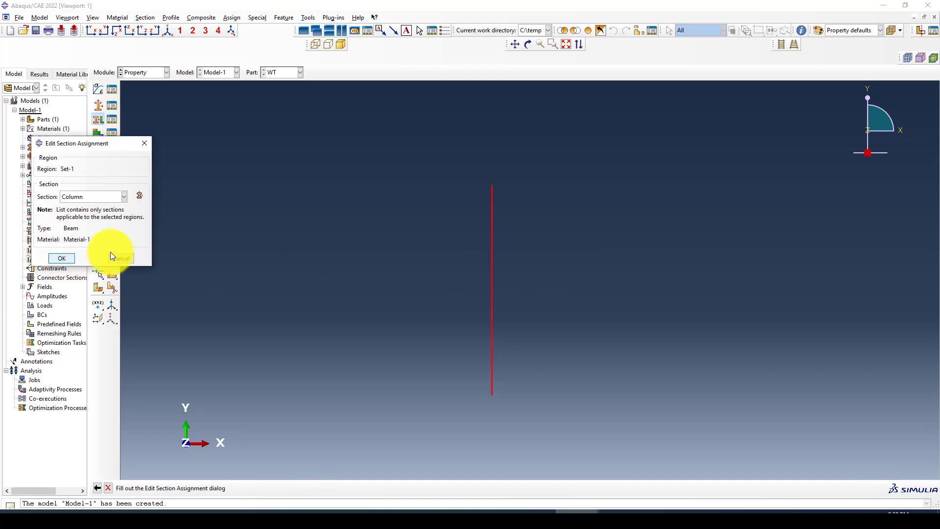
pyautogui.click(111, 256)
# Turn on Render beam profiles in the part display options
pyautogui.click(93, 19)
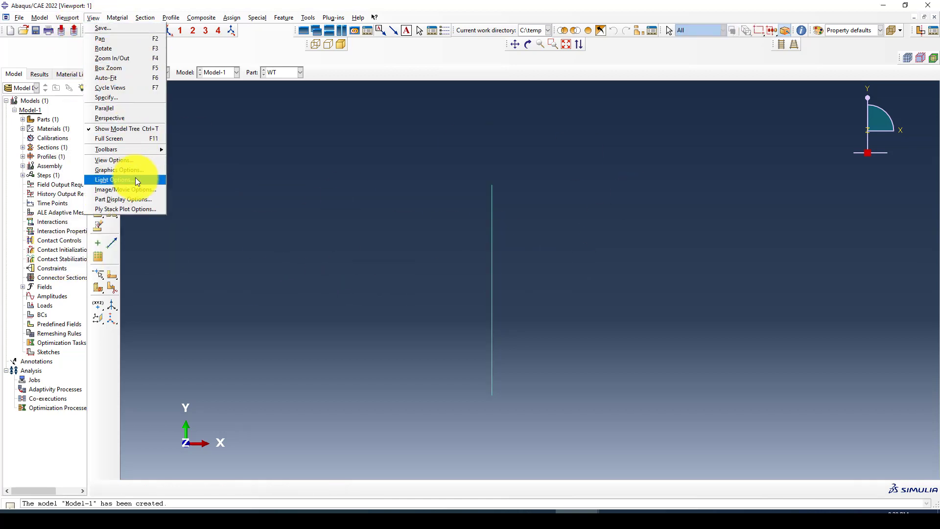
pyautogui.click(139, 200)
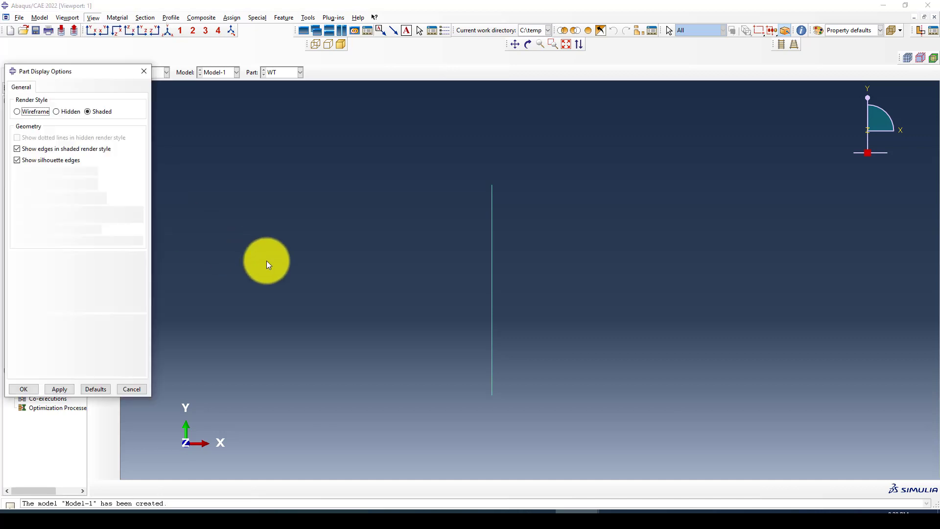
pyautogui.click(39, 331)
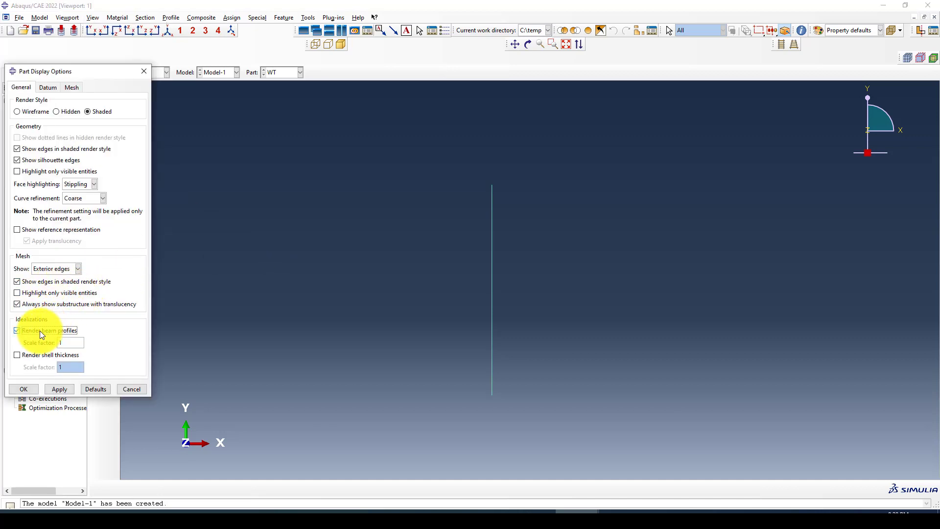
pyautogui.click(27, 389)
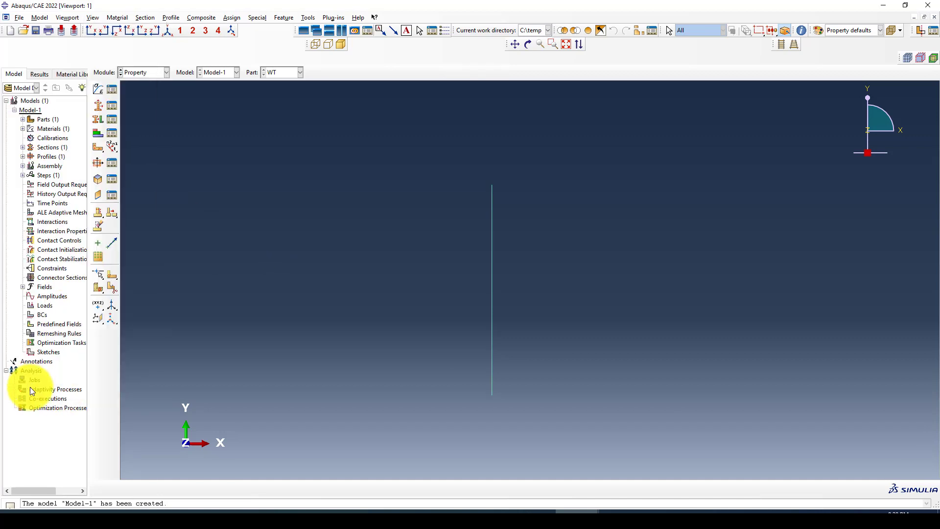
# Assign a beam orientation to the column with the default n1 direction
pyautogui.click(113, 147)
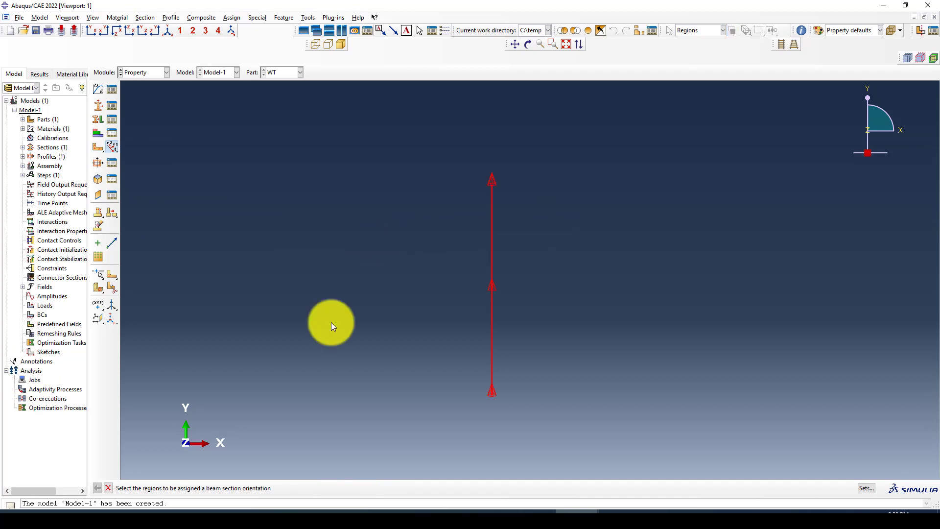
pyautogui.middleClick(331, 322)
pyautogui.press('Return')
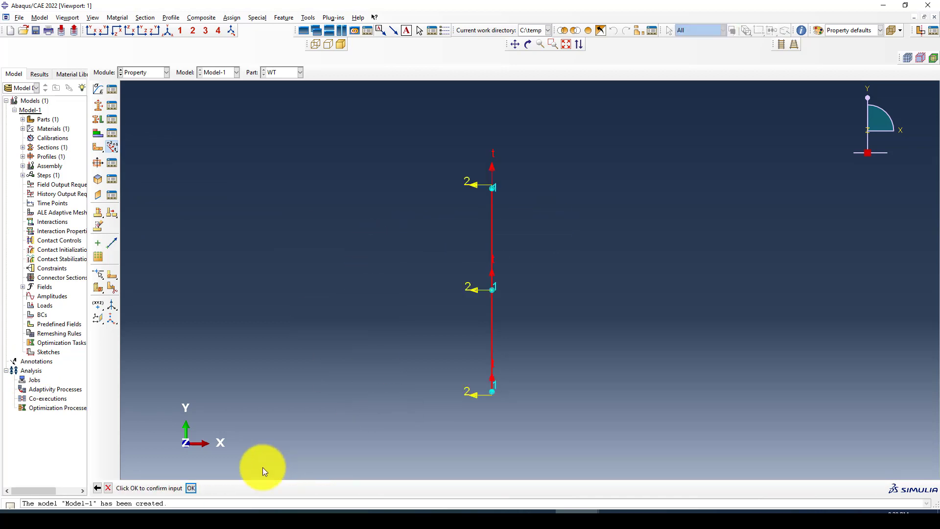
pyautogui.click(191, 489)
pyautogui.keyDown('ctrl'); pyautogui.keyDown('alt'); pyautogui.moveTo(500, 210); pyautogui.dragTo(481, 200); pyautogui.keyUp('alt'); pyautogui.keyUp('ctrl')
# In the Assembly module, add an instance of part WT, then switch to the Step module
pyautogui.click(140, 69)
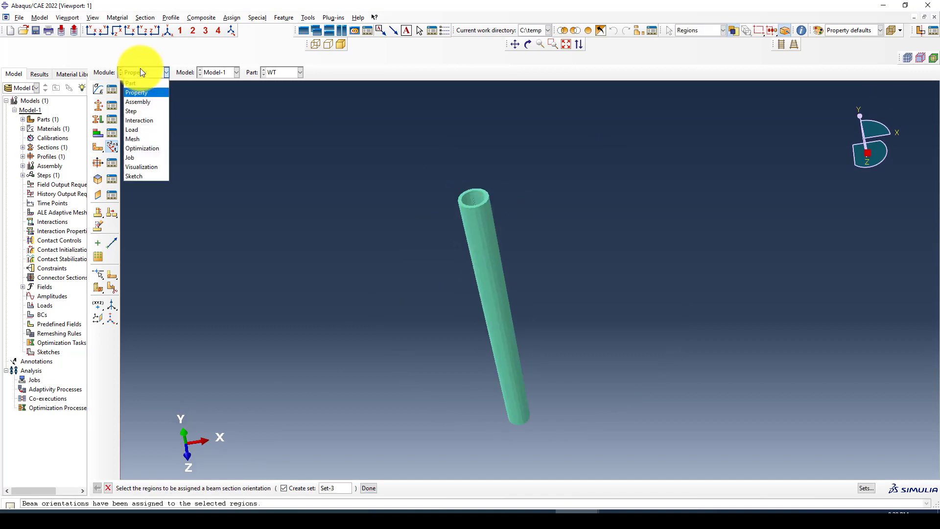
pyautogui.click(135, 102)
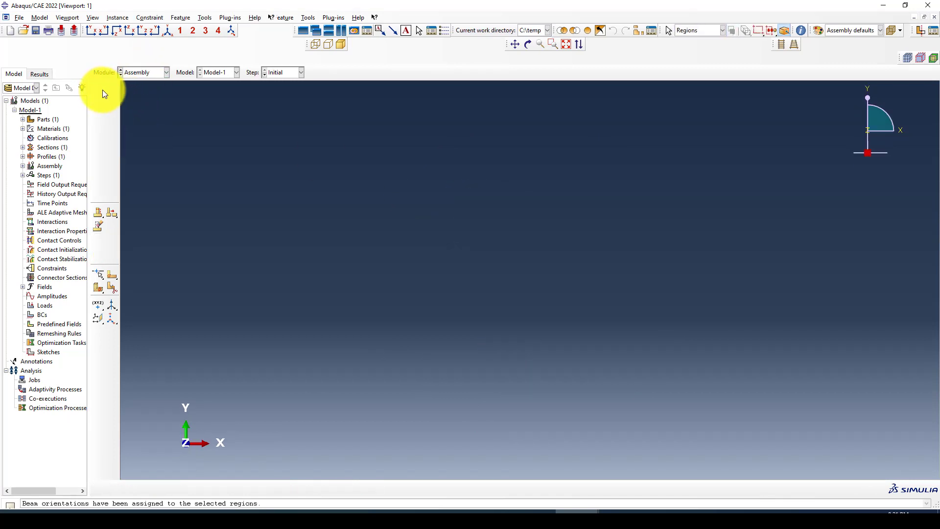
pyautogui.click(100, 91)
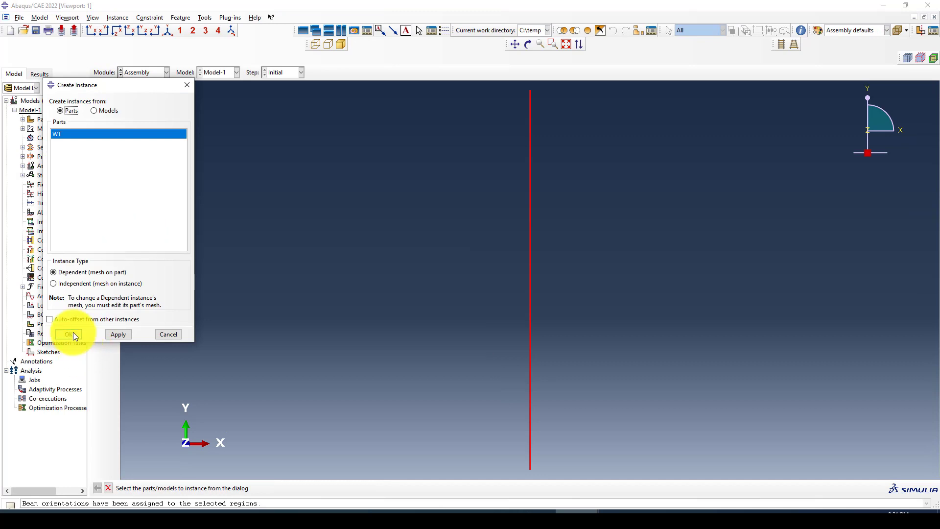
pyautogui.click(72, 334)
pyautogui.click(139, 74)
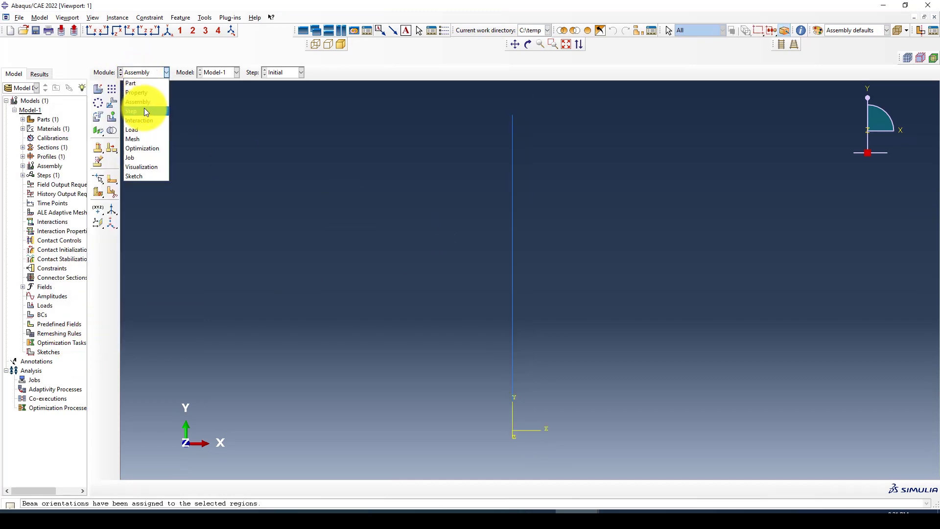
pyautogui.click(144, 110)
# Create Frequency step Step-1 with the Lanczos solver, requesting 3 eigenvalues
pyautogui.click(104, 91)
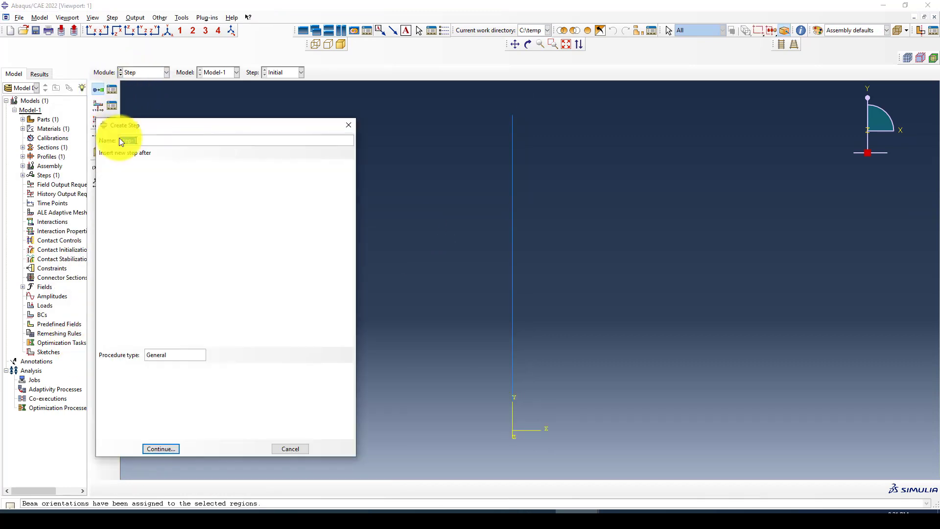
pyautogui.click(181, 355)
pyautogui.click(169, 369)
pyautogui.click(123, 378)
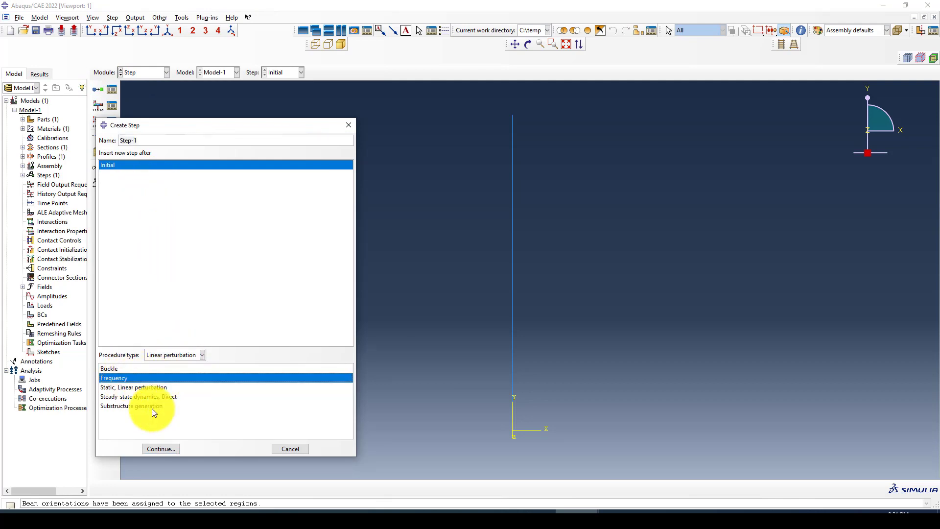
pyautogui.click(160, 448)
pyautogui.click(251, 223)
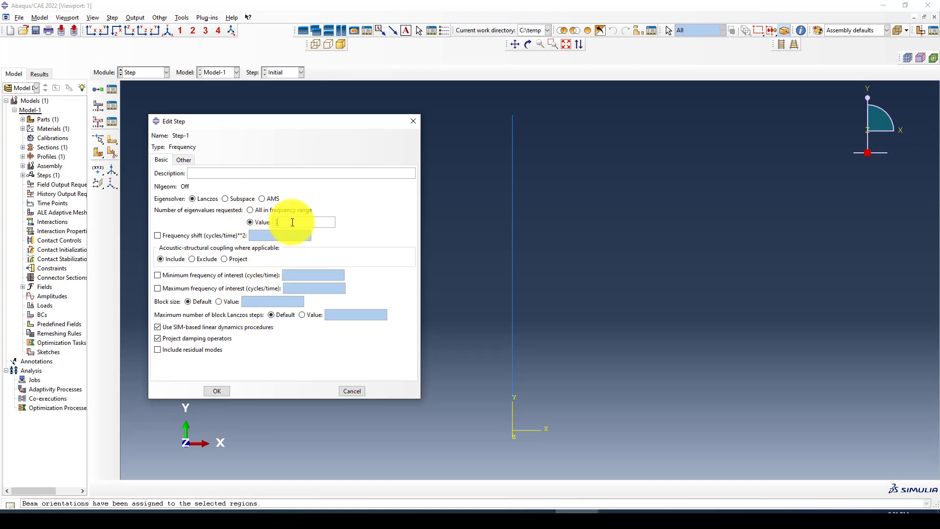
pyautogui.write('3')
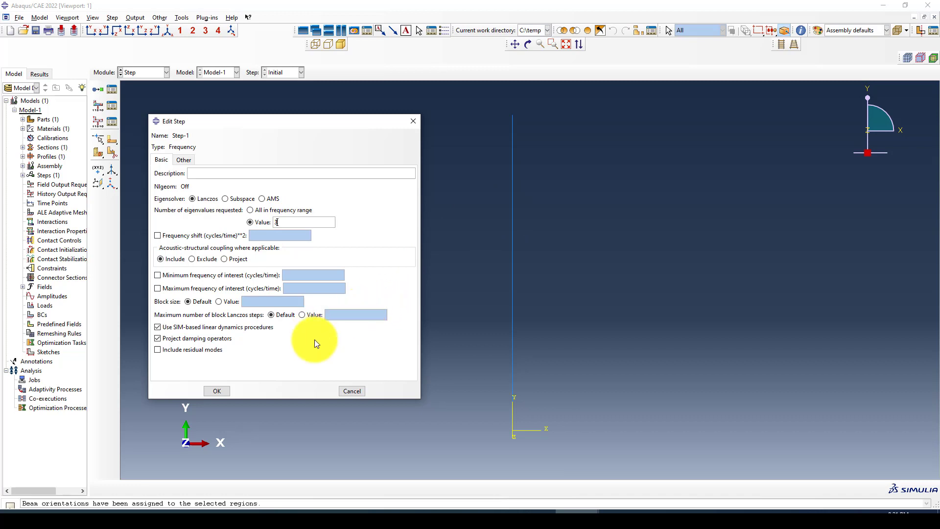
pyautogui.click(219, 390)
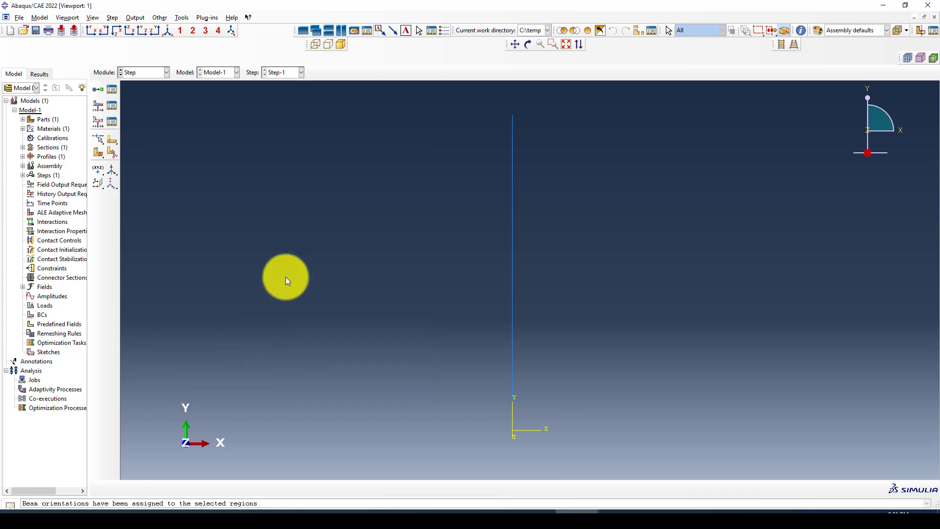
pyautogui.click(148, 75)
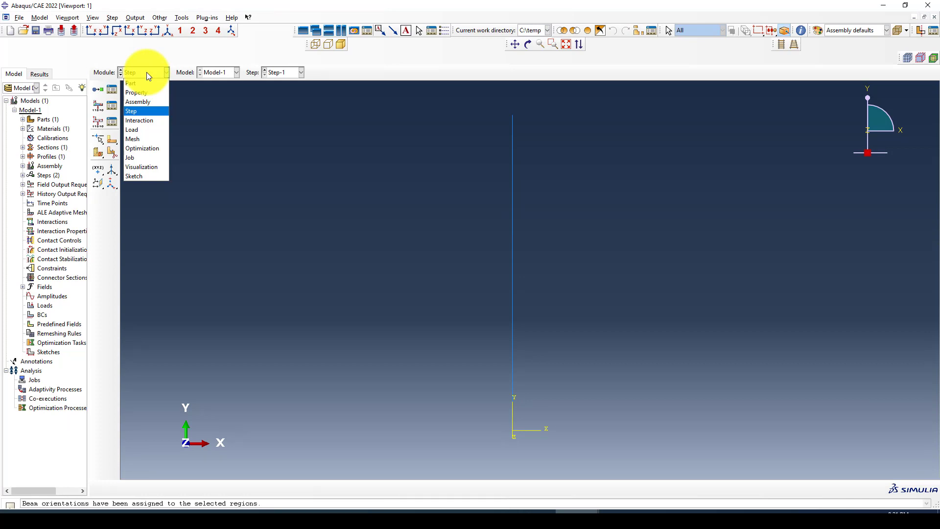
# In the Interaction module, start a new inertia definition named Mass
pyautogui.click(137, 120)
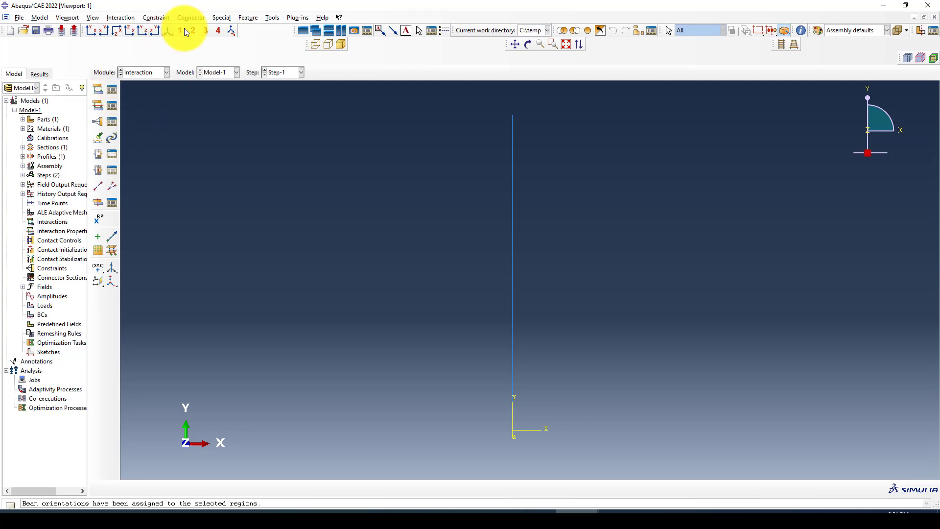
pyautogui.click(270, 18)
pyautogui.moveTo(222, 18)
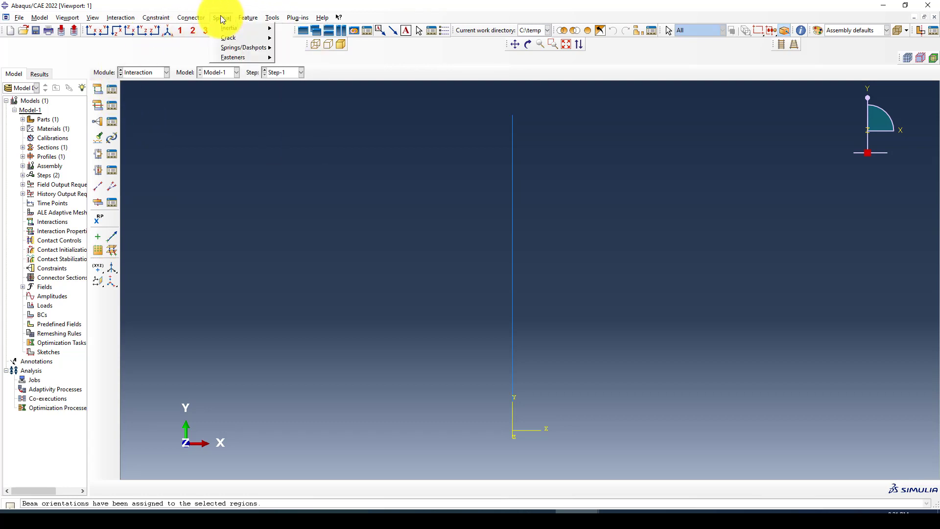
pyautogui.moveTo(262, 30)
pyautogui.click(295, 40)
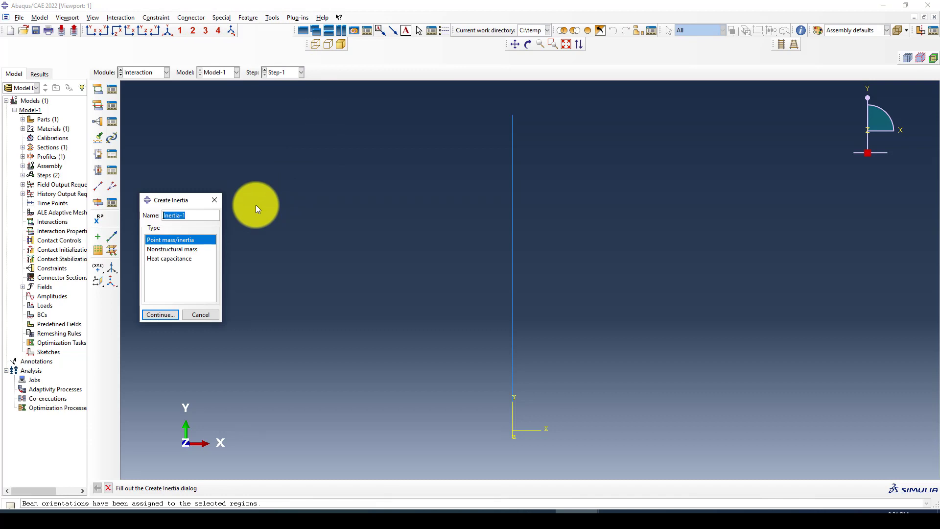
pyautogui.write('Mass')
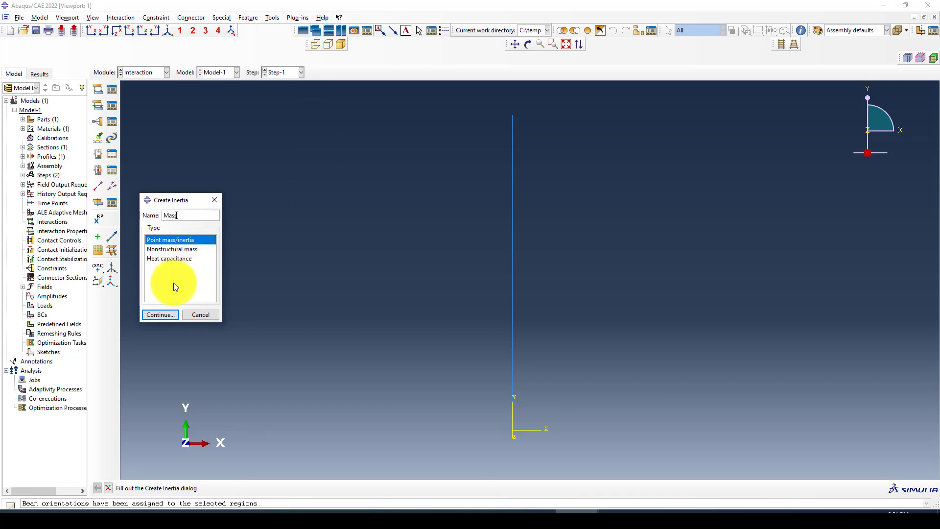
pyautogui.click(157, 311)
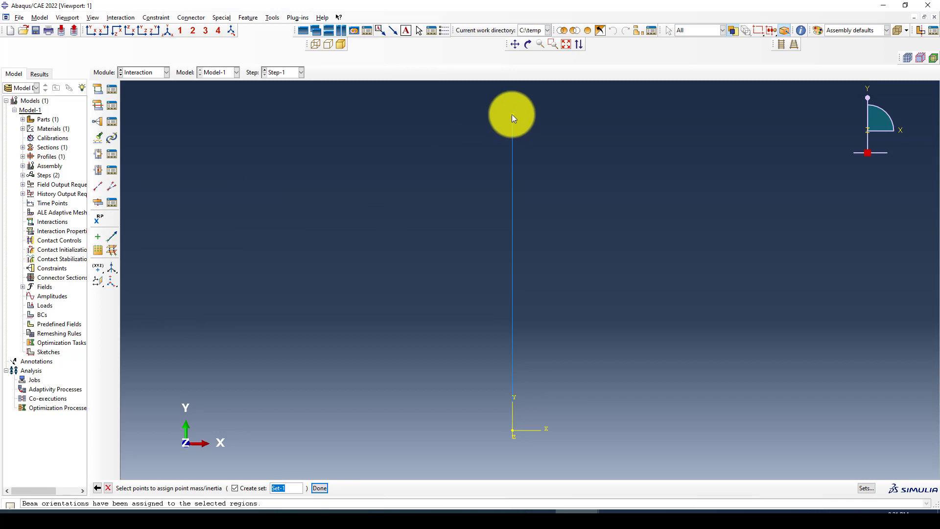
# Place the point mass on the column's top point with isotropic mass 45.45
pyautogui.middleClick(351, 159)
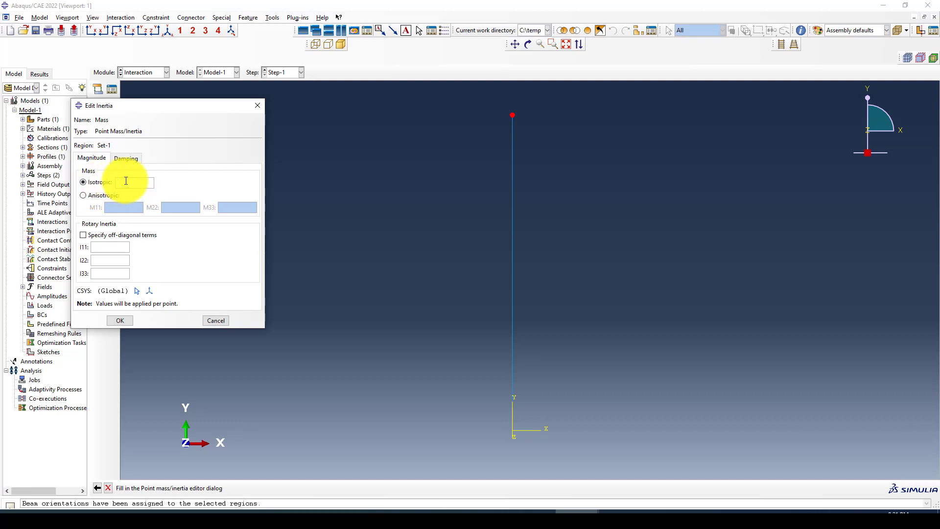
pyautogui.write('45.')
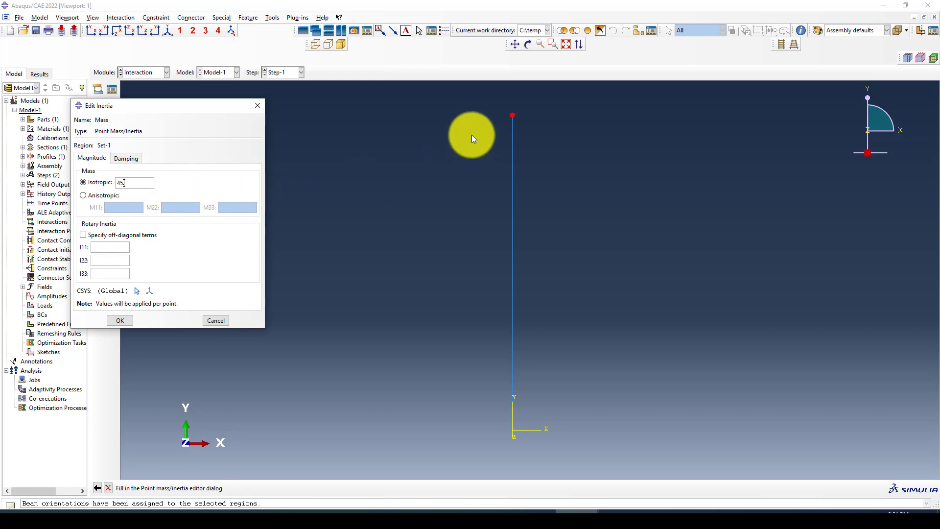
pyautogui.click(131, 181)
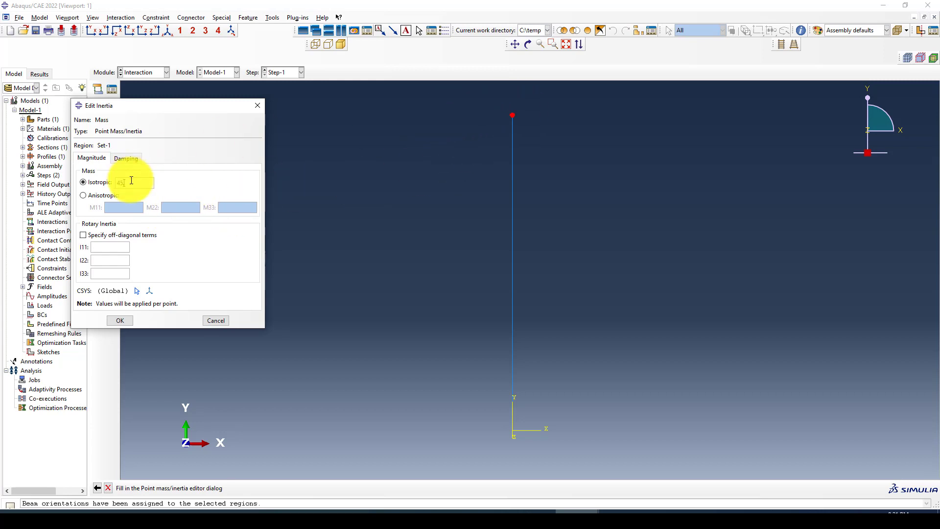
pyautogui.write('45')
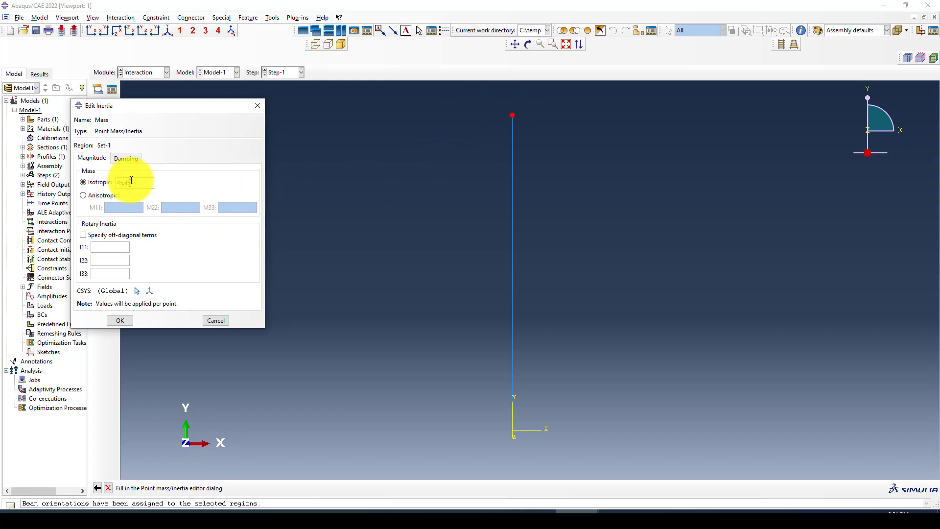
pyautogui.click(120, 320)
# In the Load module, create Initial-step BC-1 fixing U1–UR3 at the column base
pyautogui.click(152, 72)
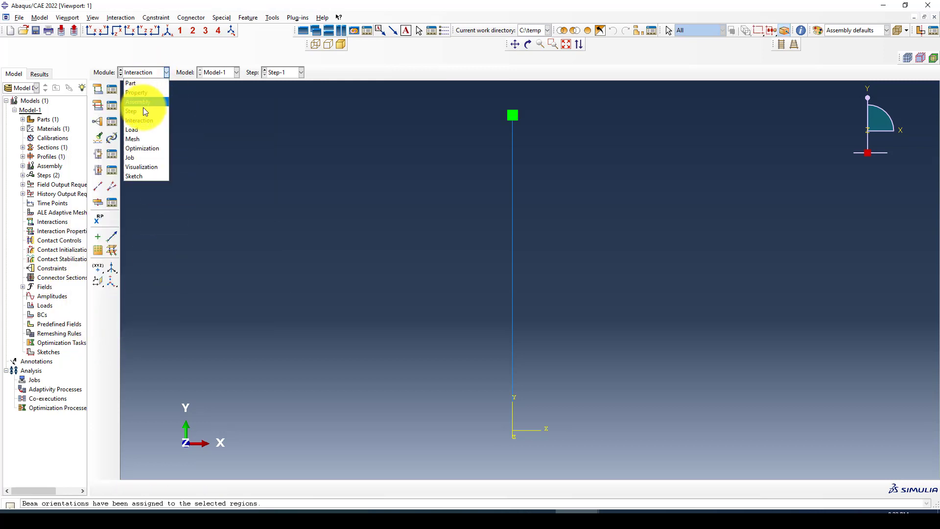
pyautogui.click(140, 131)
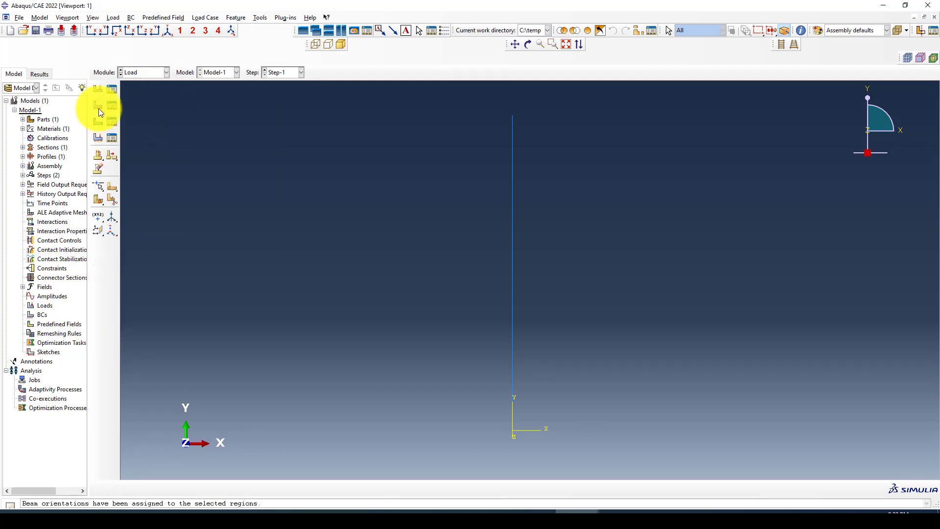
pyautogui.click(98, 106)
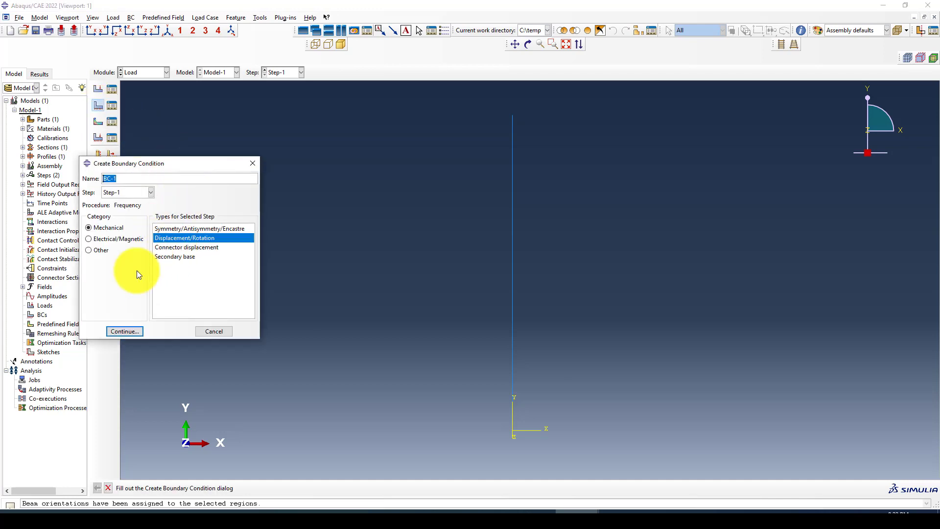
pyautogui.click(124, 193)
pyautogui.click(113, 207)
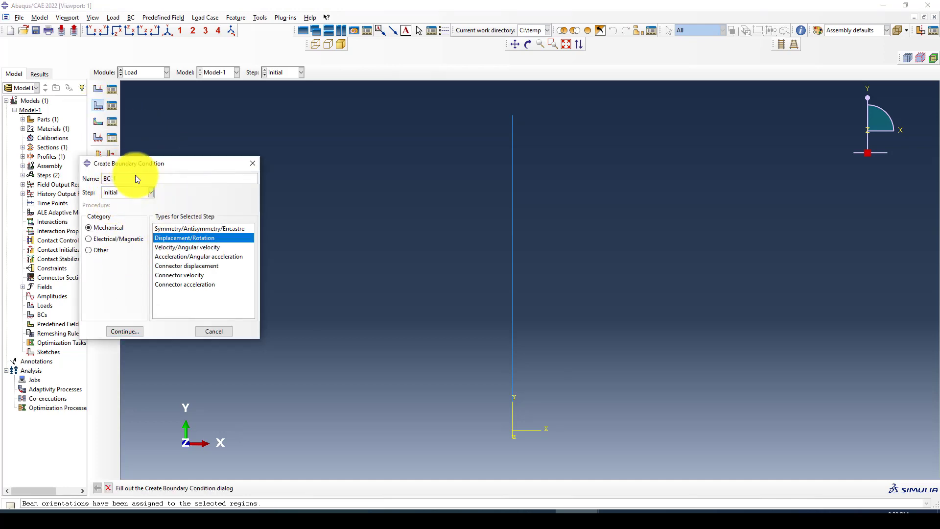
pyautogui.click(114, 332)
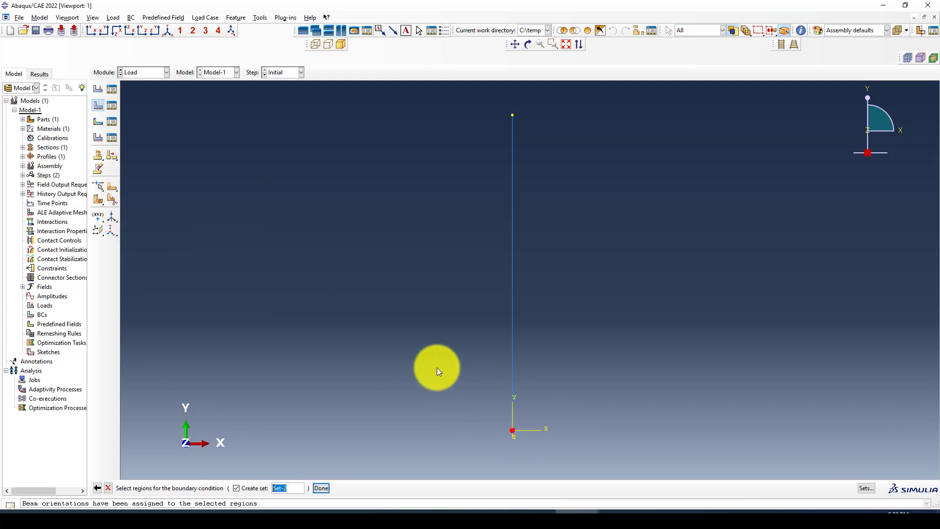
pyautogui.middleClick(436, 367)
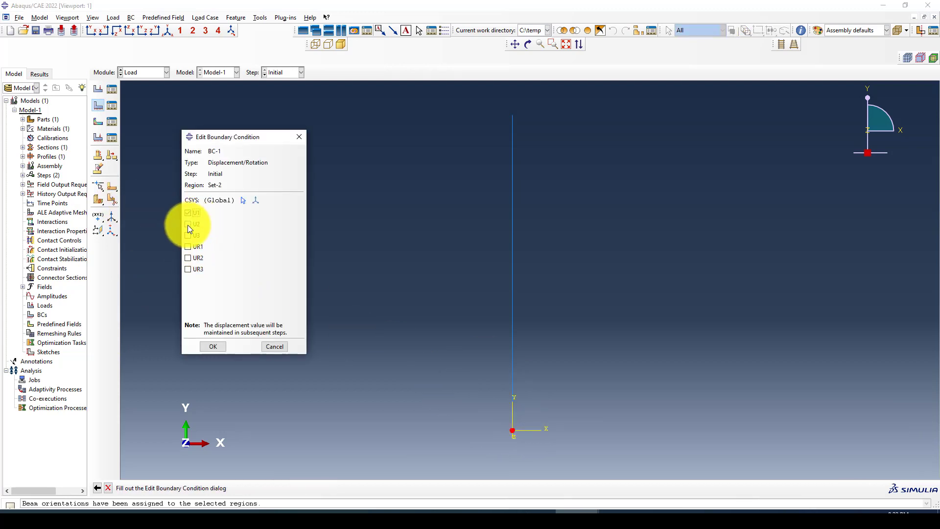
pyautogui.click(191, 269)
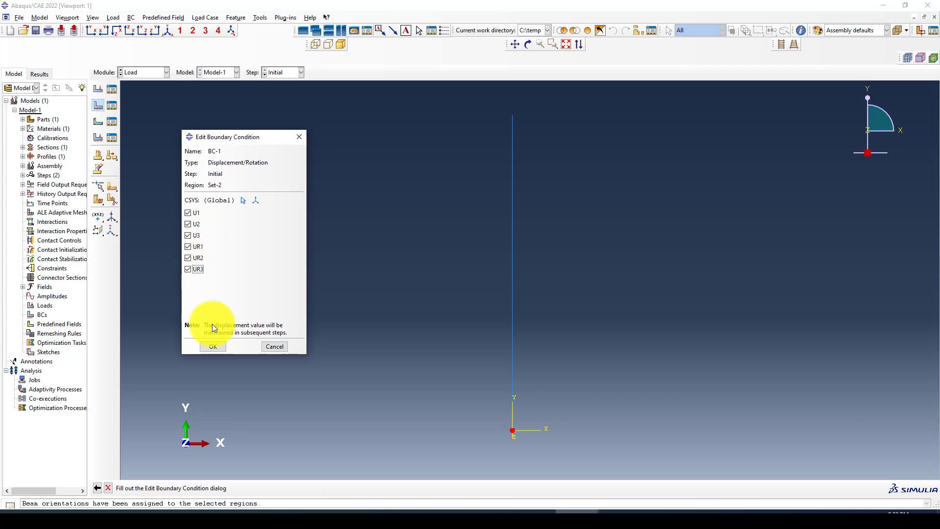
pyautogui.click(213, 347)
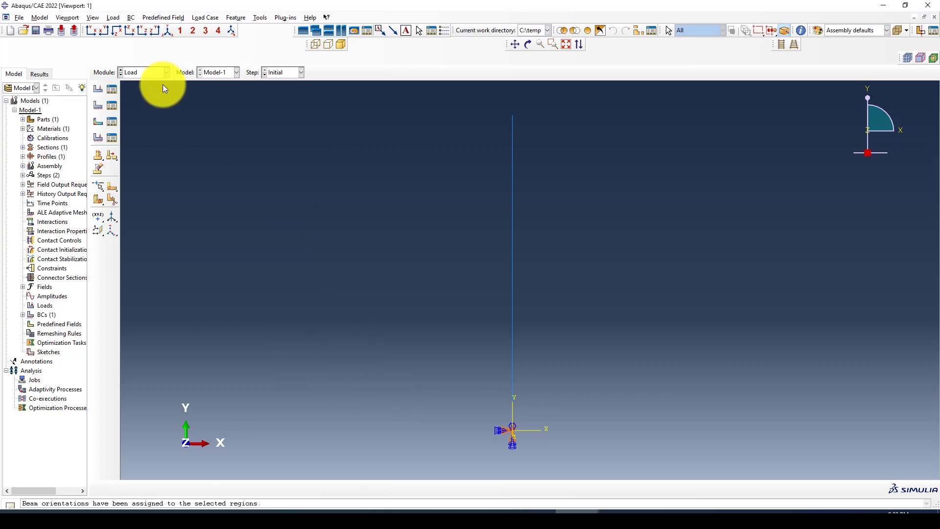
# In the Mesh module, seed part WT with global seeds and mesh it into 10 elements
pyautogui.click(140, 75)
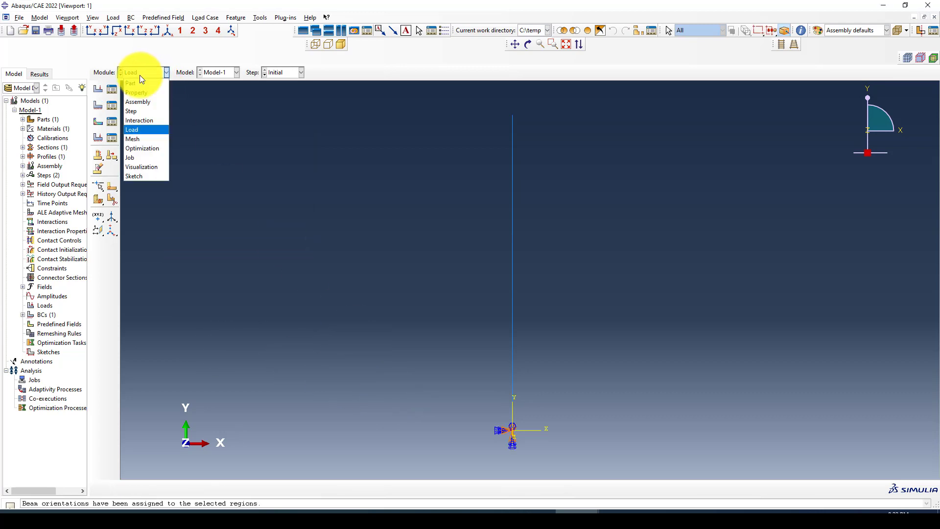
pyautogui.click(138, 133)
pyautogui.click(120, 74)
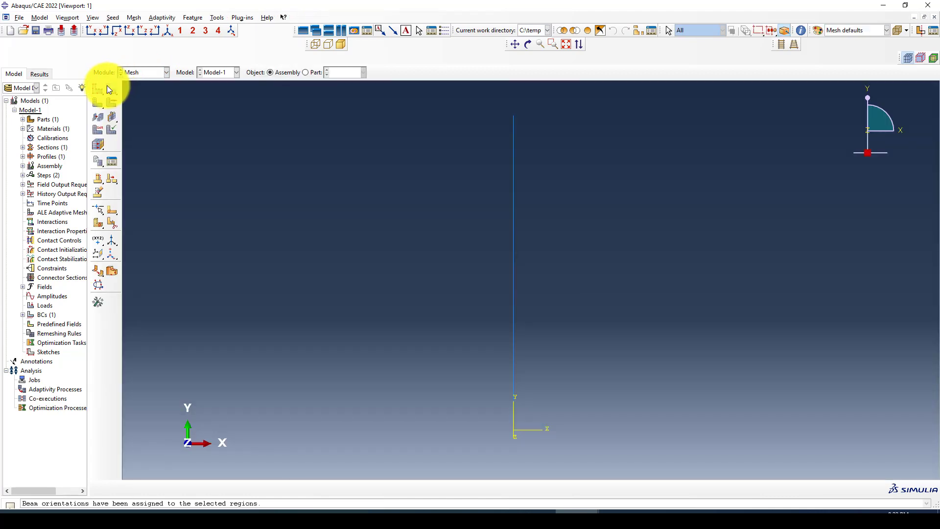
pyautogui.click(98, 89)
pyautogui.click(566, 229)
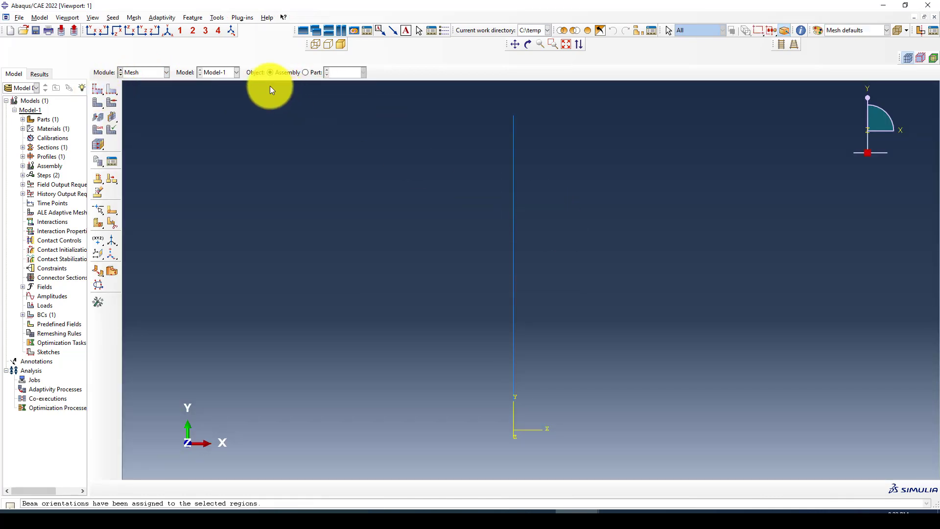
pyautogui.click(305, 72)
pyautogui.click(100, 90)
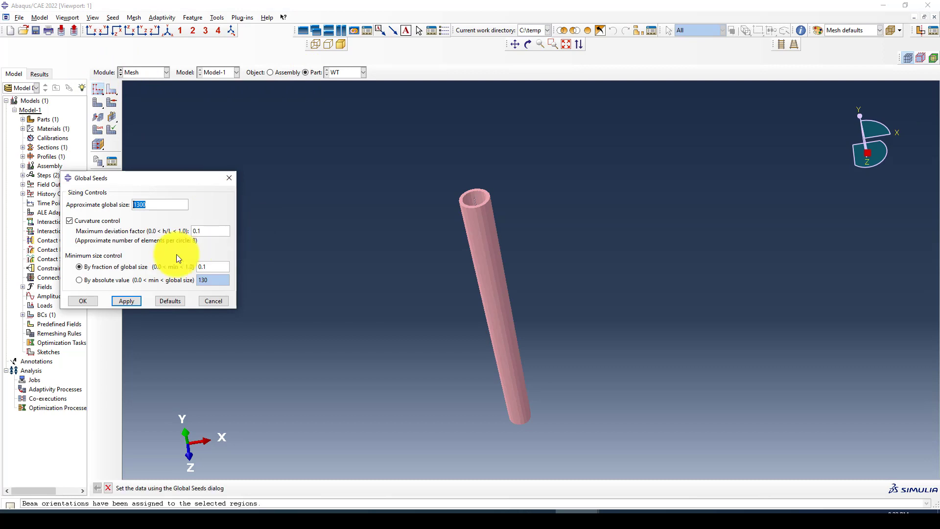
pyautogui.click(86, 301)
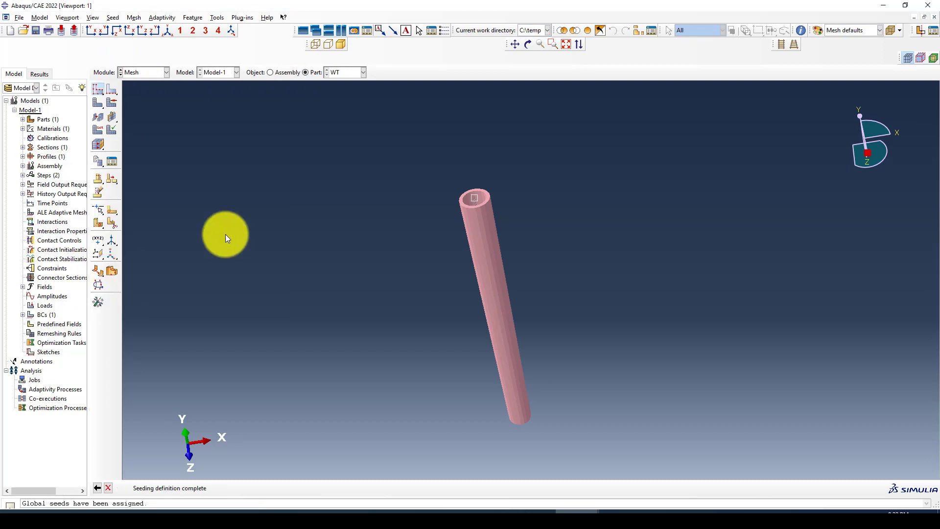
pyautogui.click(97, 103)
pyautogui.click(181, 488)
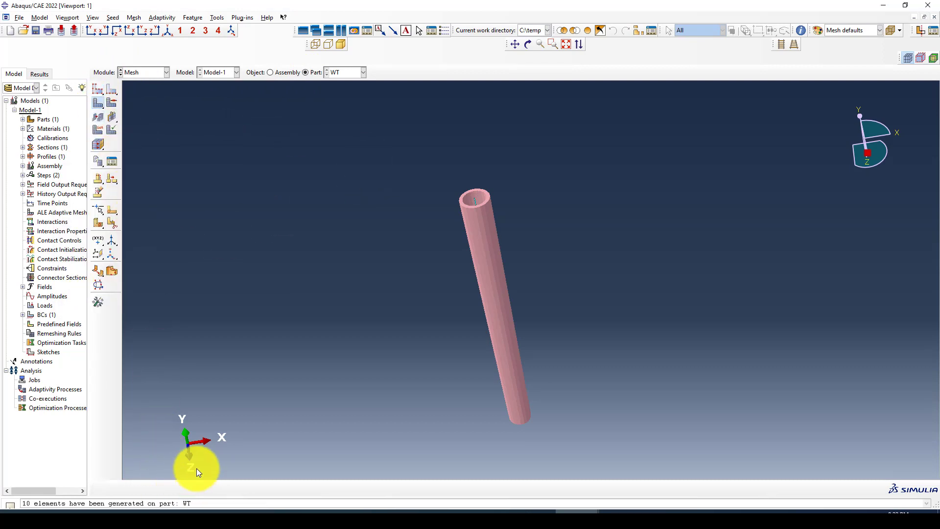
# In the Job module, create a job named Frequency for Model-1 and submit it
pyautogui.click(149, 73)
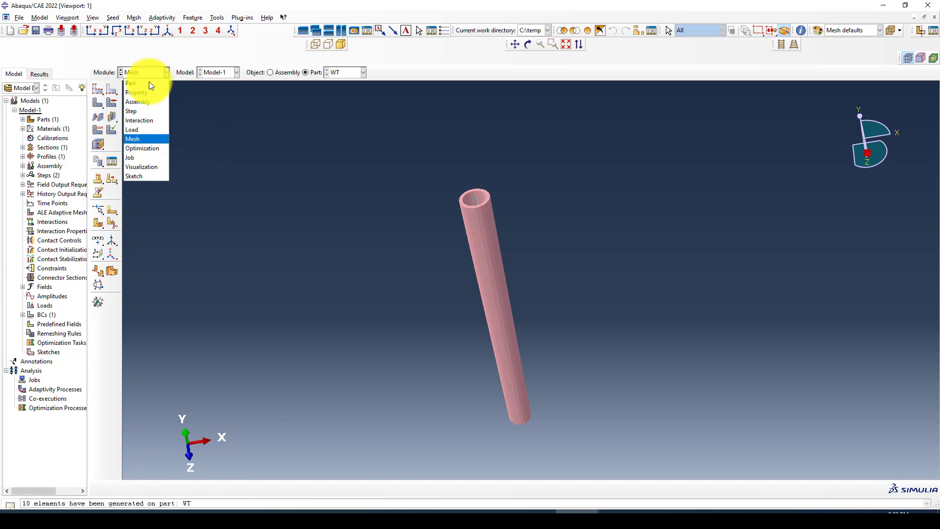
pyautogui.click(143, 157)
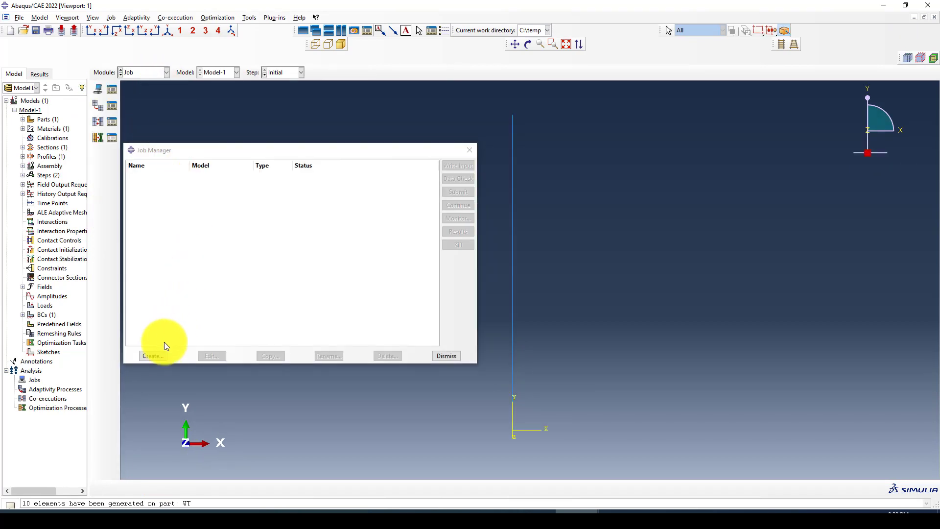
pyautogui.click(161, 354)
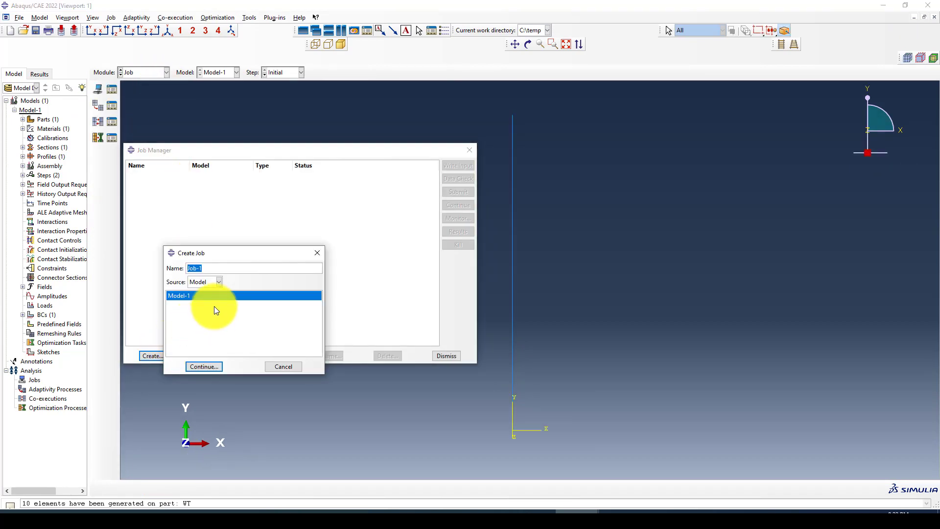
pyautogui.write('Frequency')
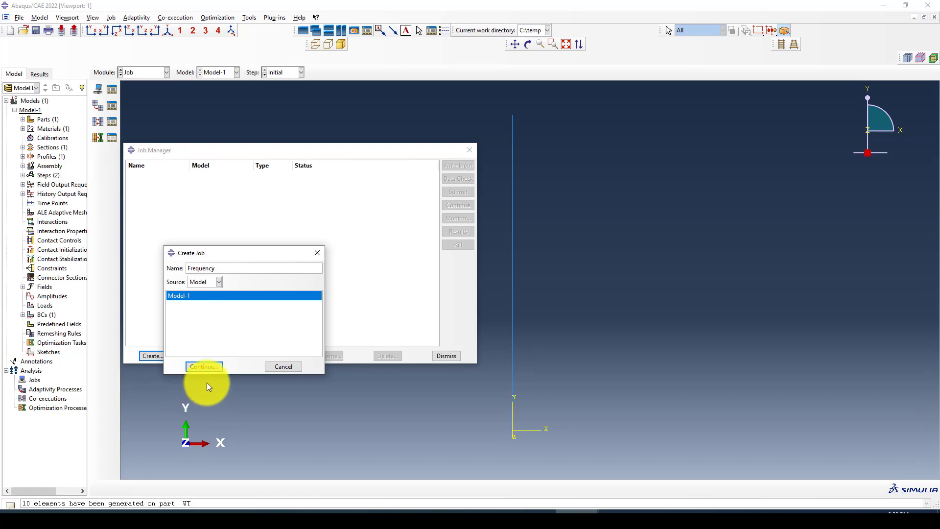
pyautogui.click(210, 364)
pyautogui.click(179, 387)
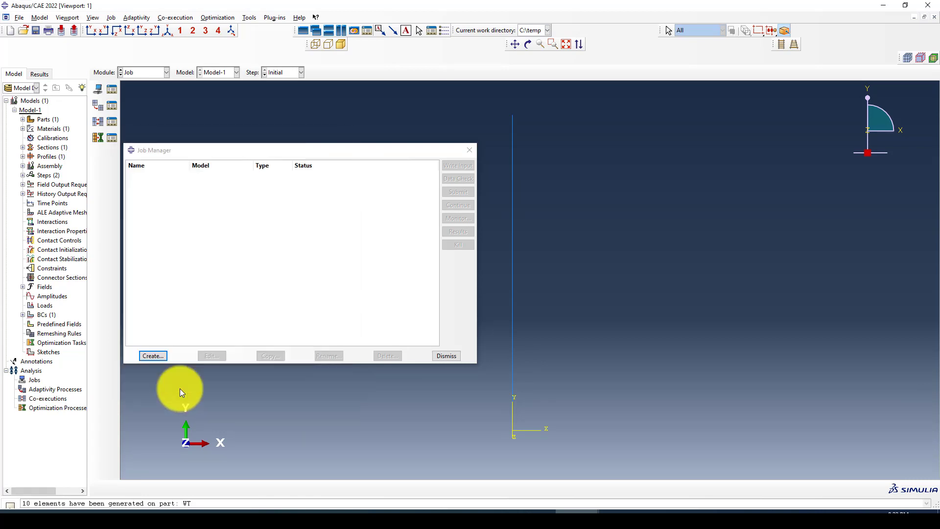
pyautogui.click(456, 194)
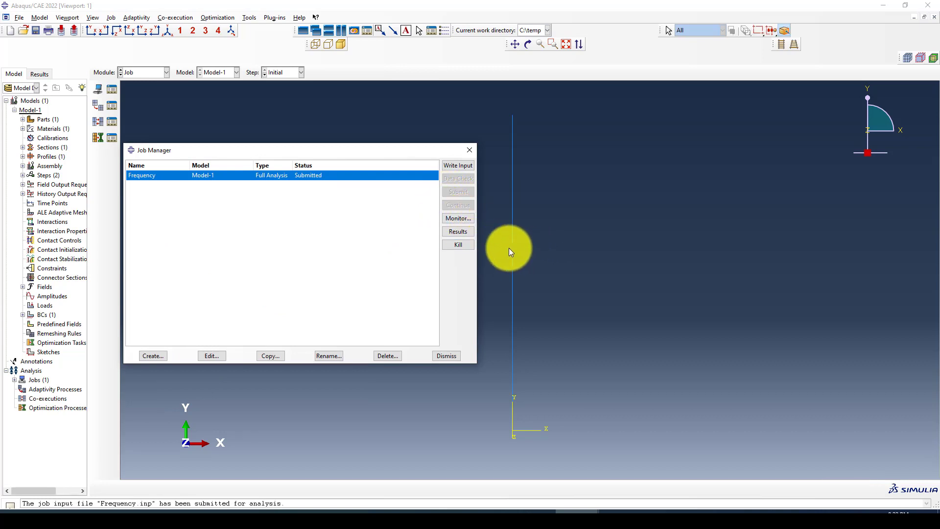
# Bring up the Frequency job monitor, centred and enlarged
pyautogui.click(463, 219)
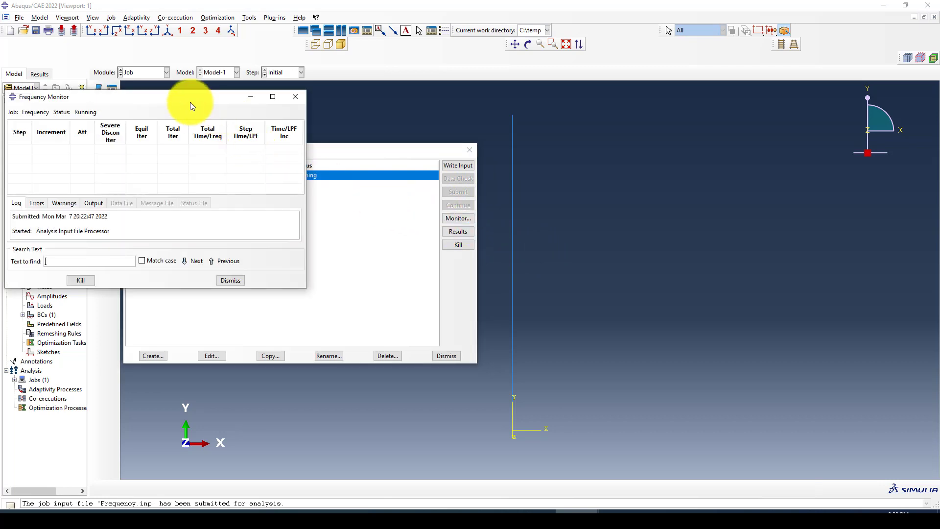
pyautogui.moveTo(190, 101); pyautogui.dragTo(351, 117)
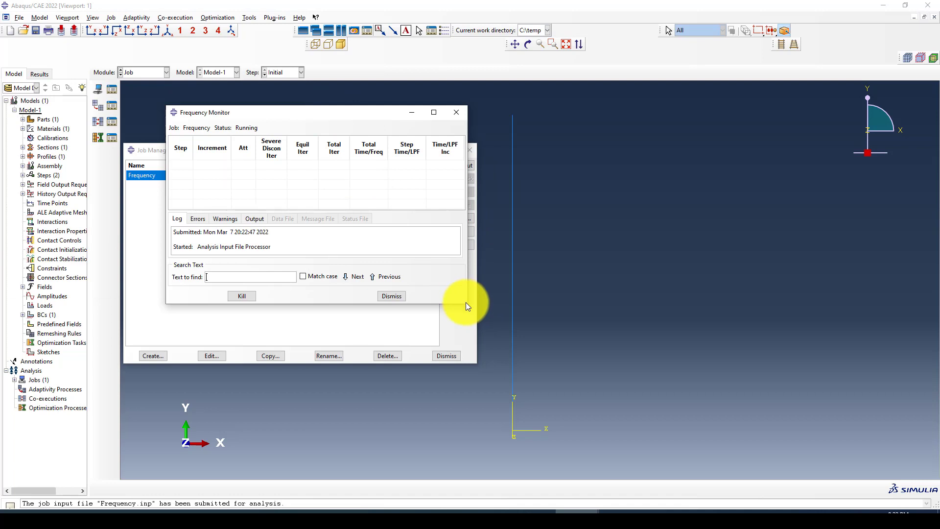
pyautogui.moveTo(466, 303); pyautogui.dragTo(488, 367)
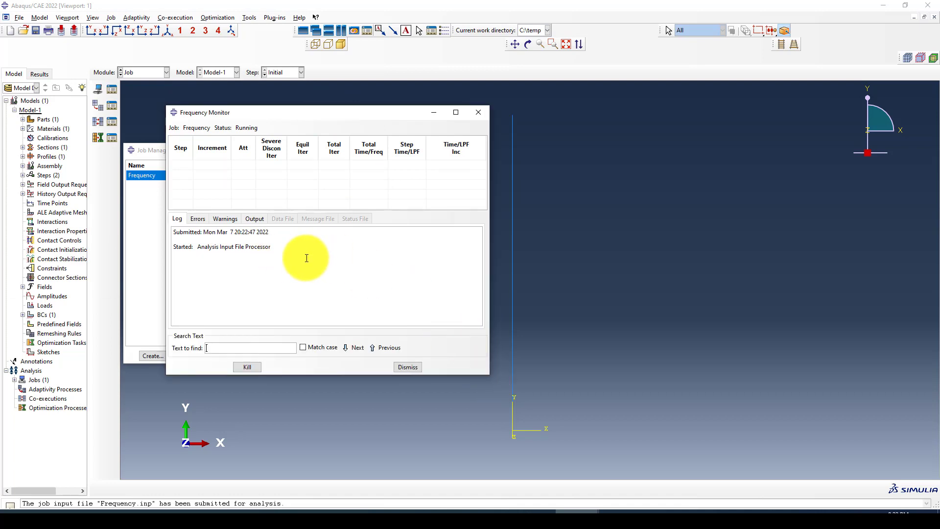
# Review the zero-density warning for Material-1, then dismiss the monitor once the job completes
pyautogui.click(222, 218)
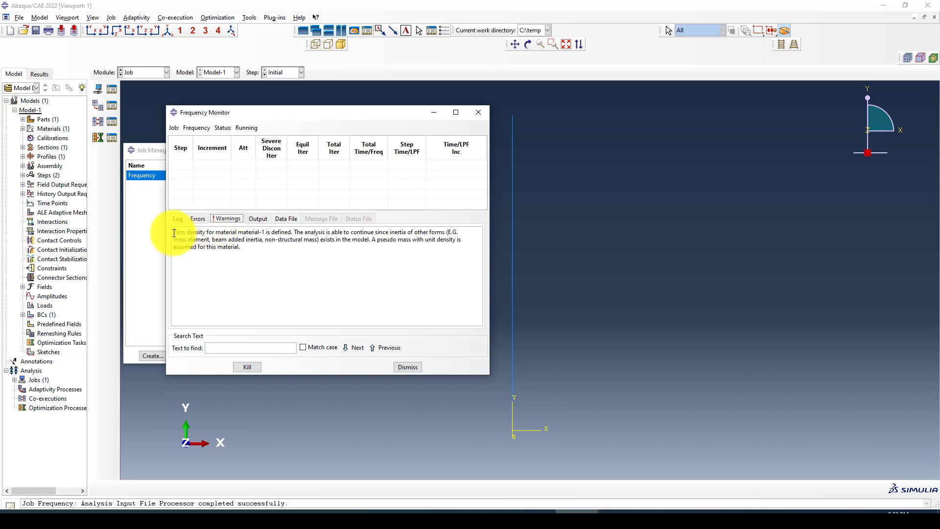
pyautogui.moveTo(174, 235); pyautogui.dragTo(304, 237)
pyautogui.click(300, 235)
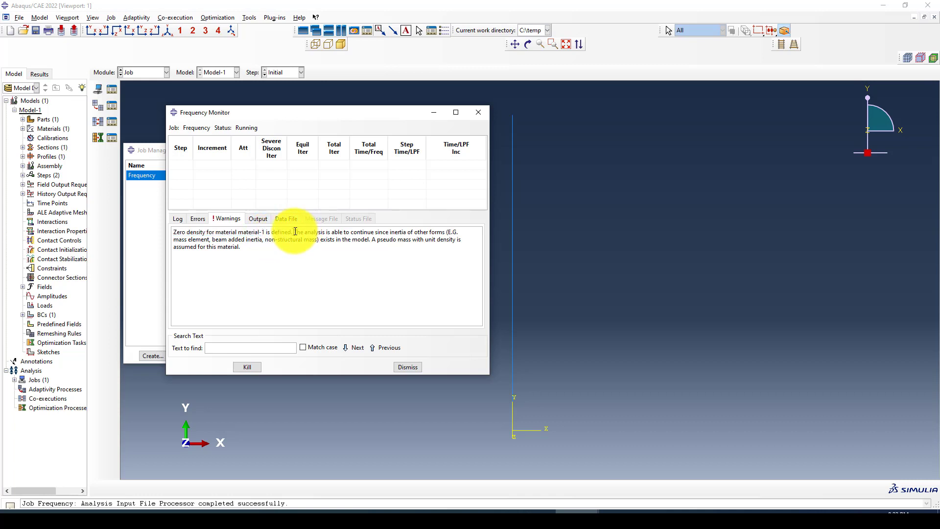
pyautogui.moveTo(172, 233); pyautogui.dragTo(269, 234)
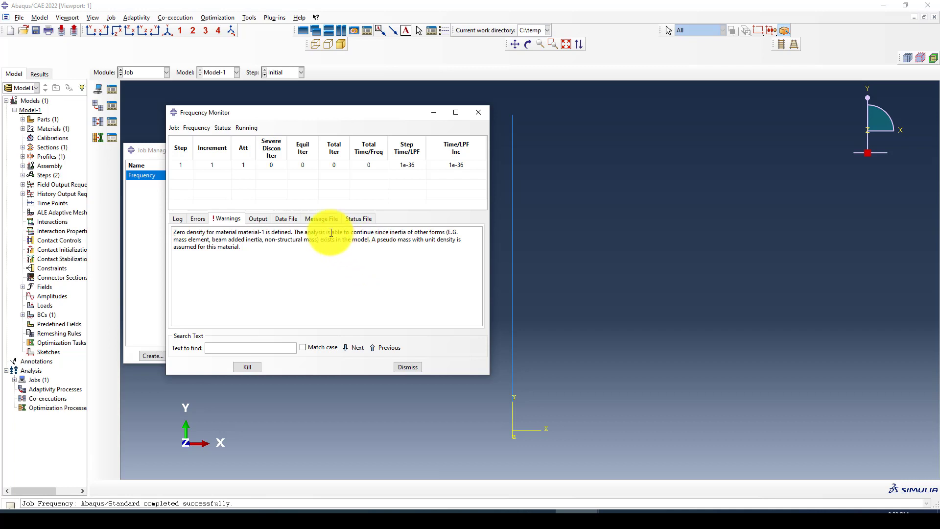
pyautogui.click(404, 367)
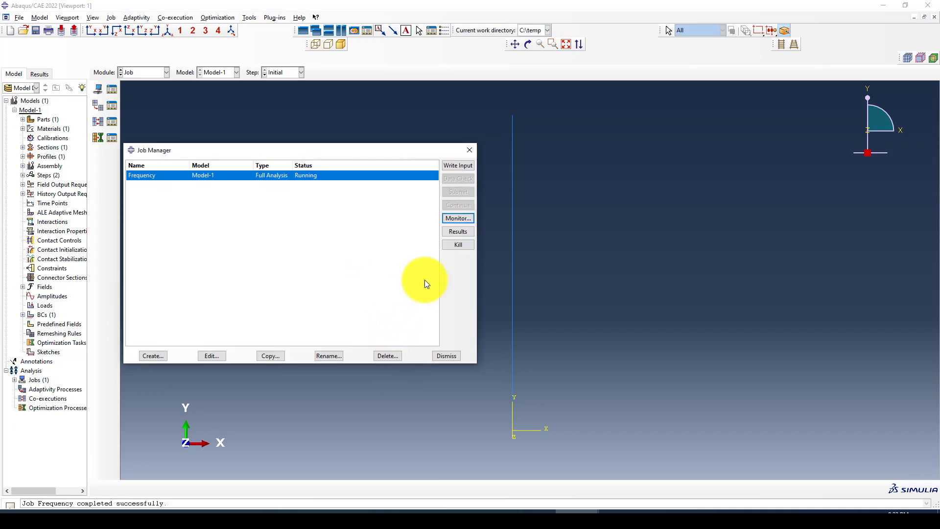
# Show the Frequency.odb mode 1 displacement contour on the deformed column, frequency 0.88987
pyautogui.click(458, 231)
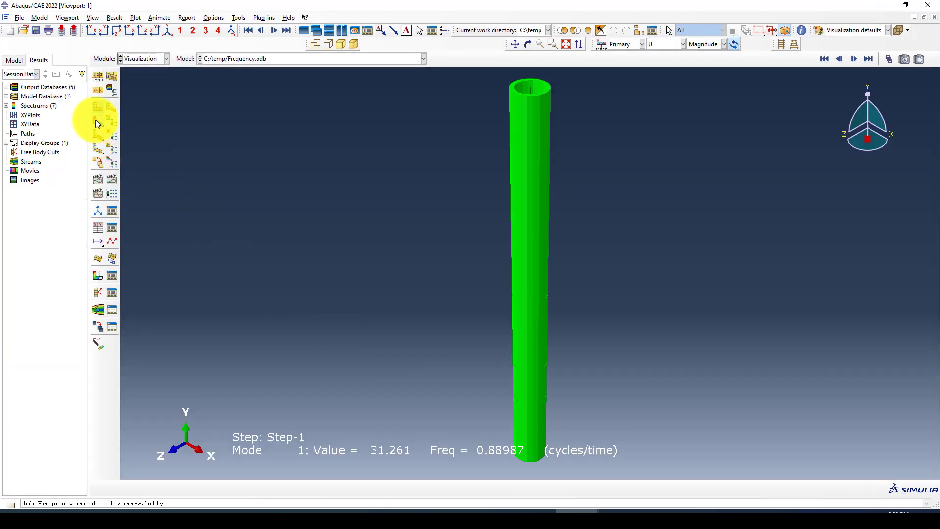
pyautogui.click(96, 120)
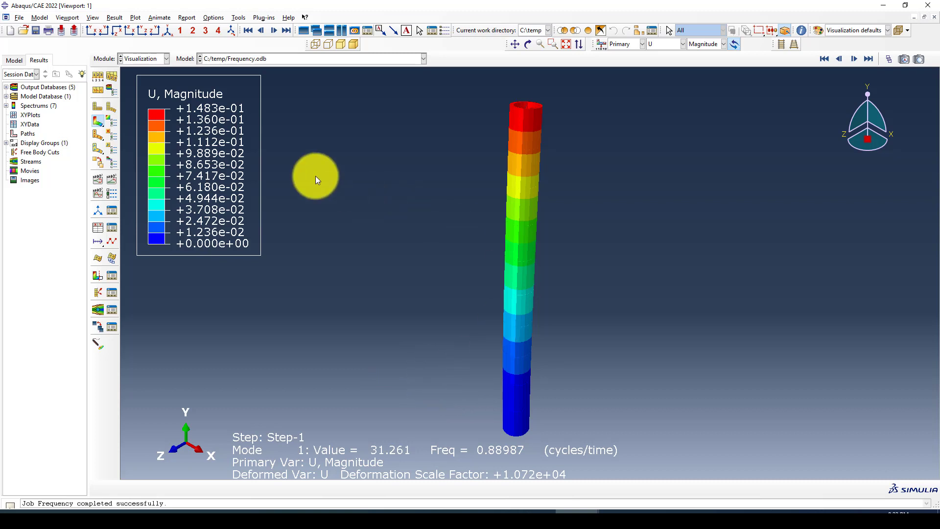
pyautogui.click(854, 59)
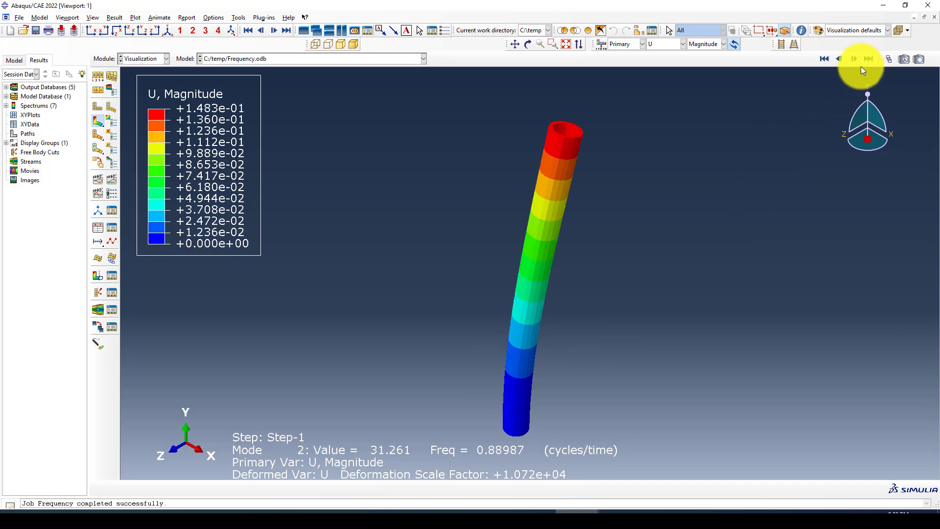
pyautogui.click(855, 58)
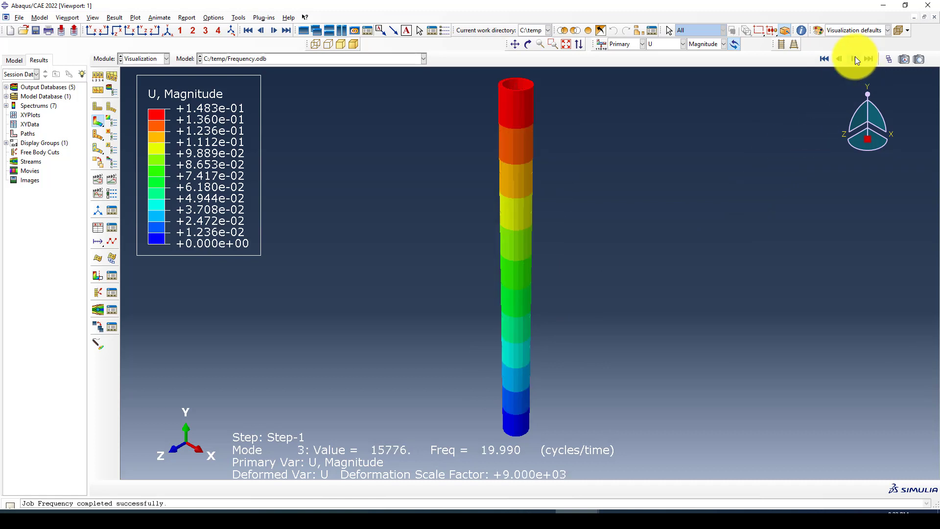
pyautogui.click(825, 59)
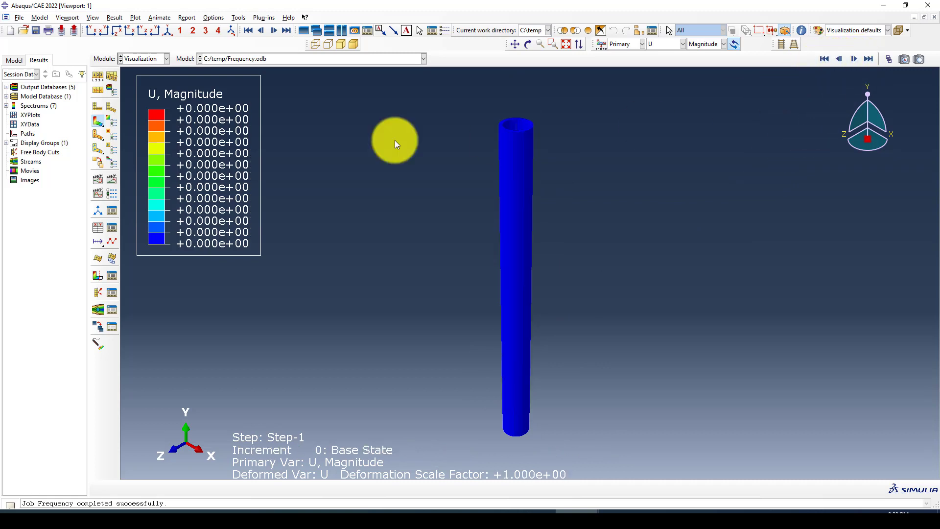
pyautogui.click(855, 59)
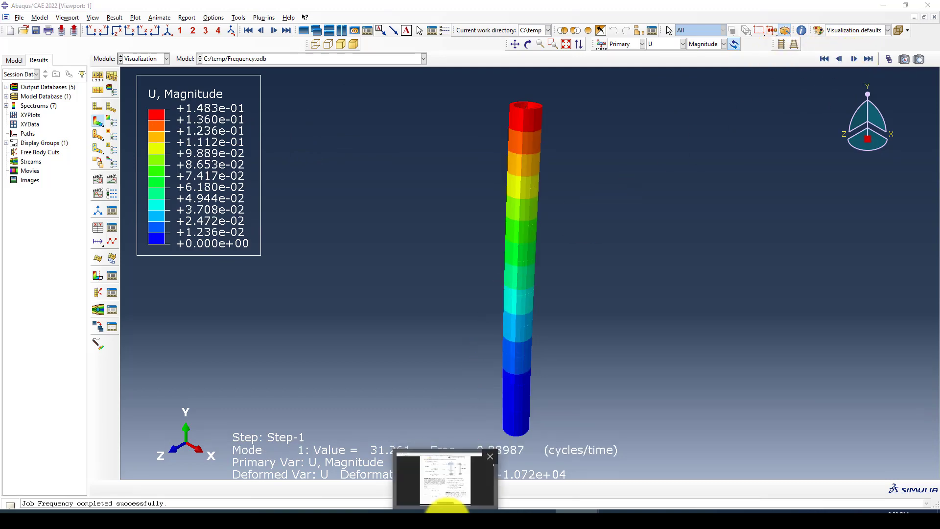
pyautogui.click(447, 510)
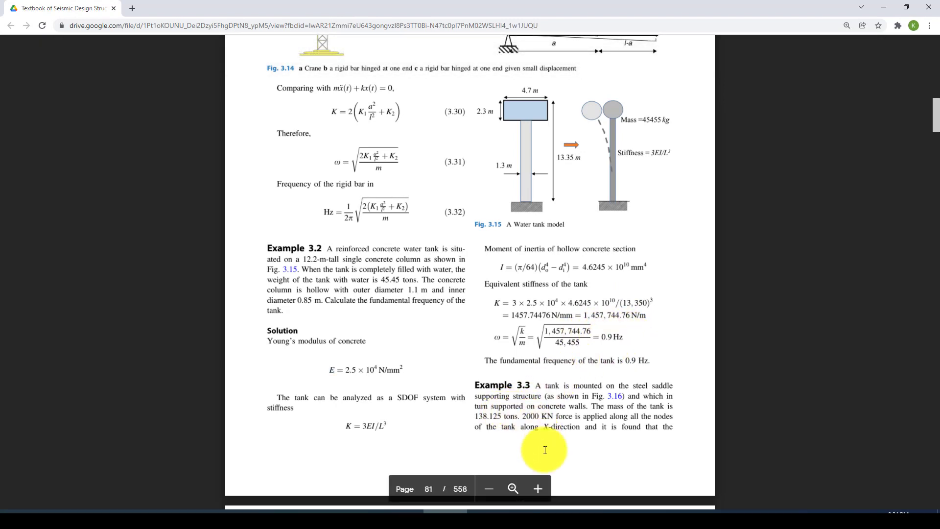
pyautogui.moveTo(578, 511)
pyautogui.click(555, 474)
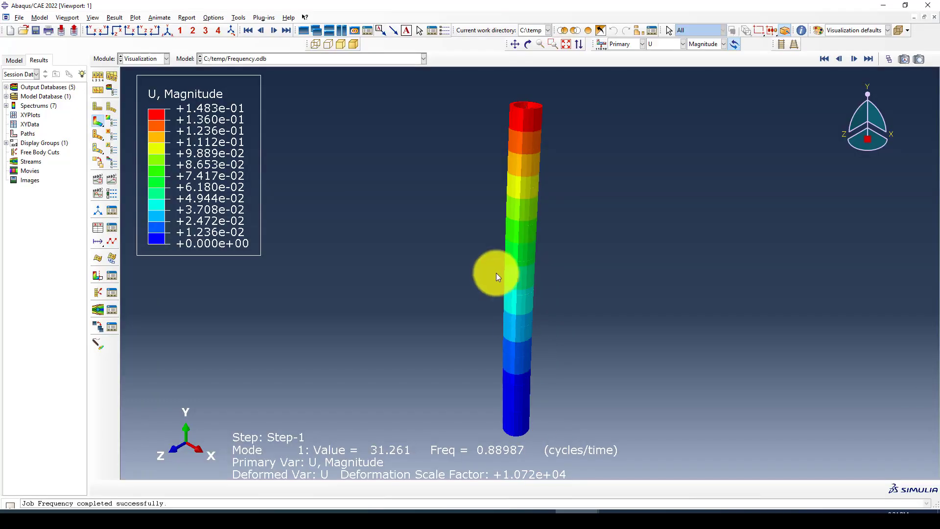